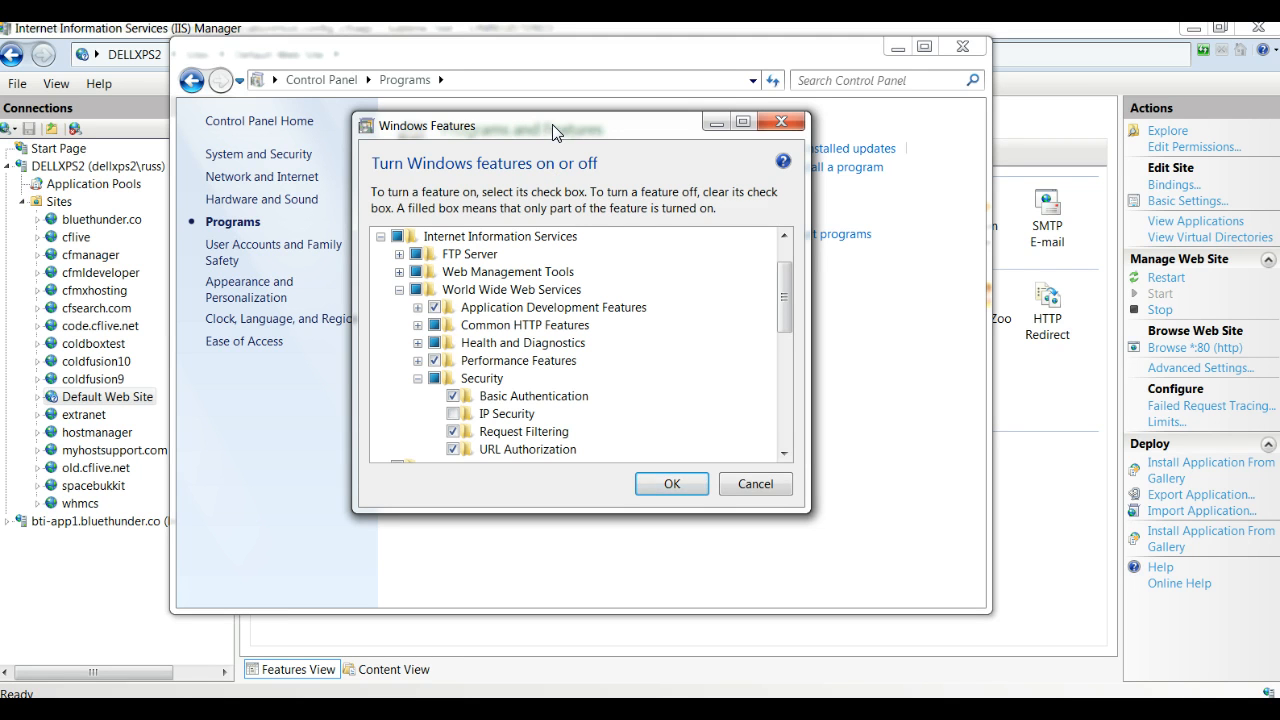
# Step: Enable the IP Security feature under World Wide Web Services > Security in Windows Features and close the Control Panel window
pyautogui.moveTo(552, 124); pyautogui.dragTo(545, 106)
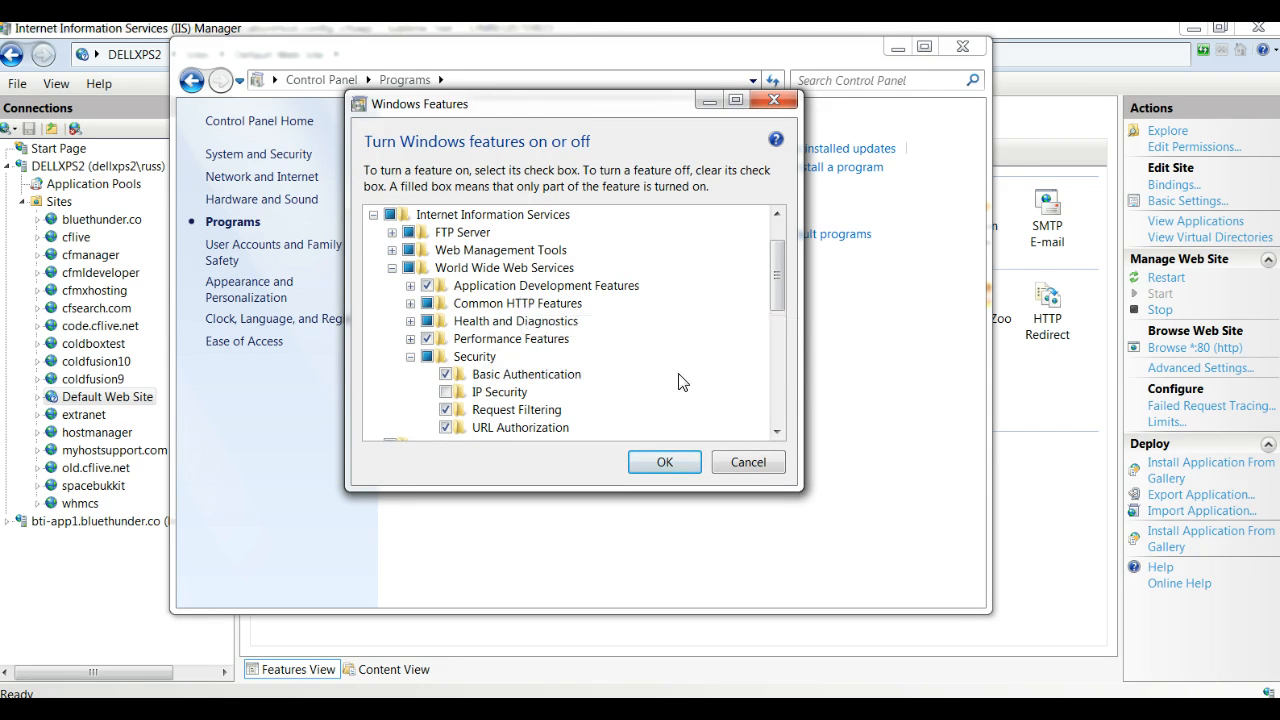
pyautogui.scroll(-1, 778, 290)
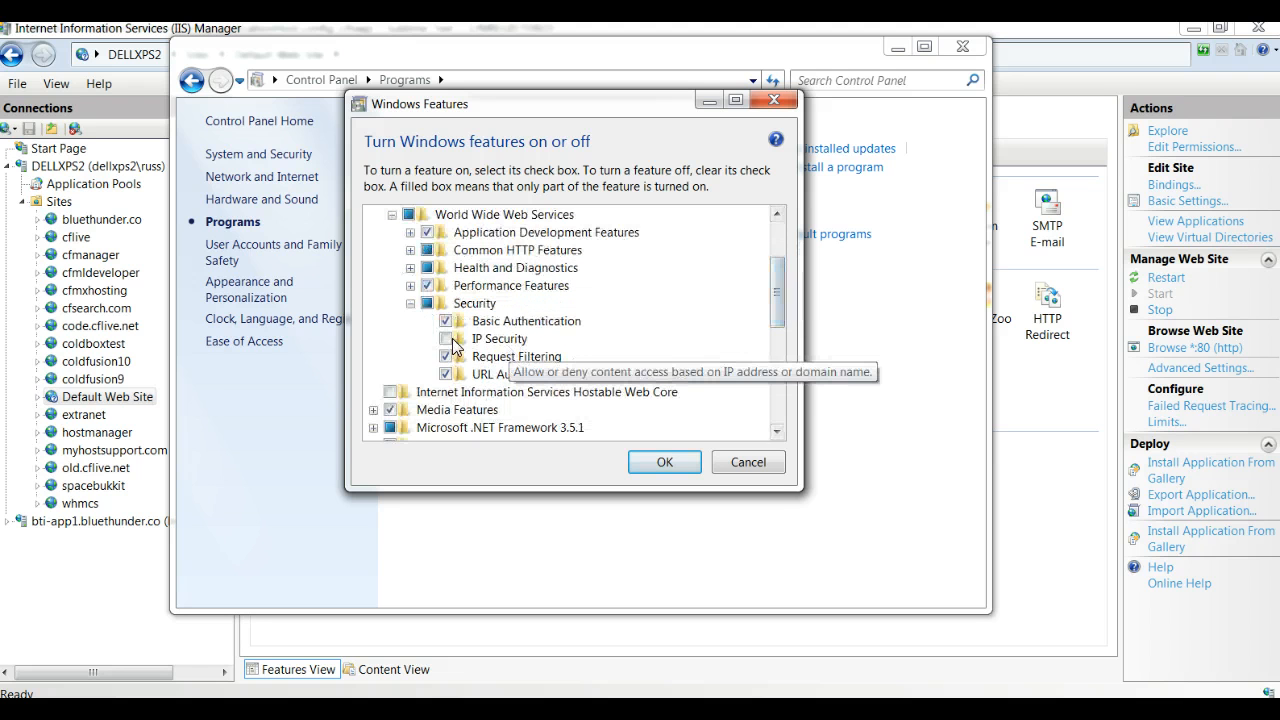
pyautogui.click(446, 339)
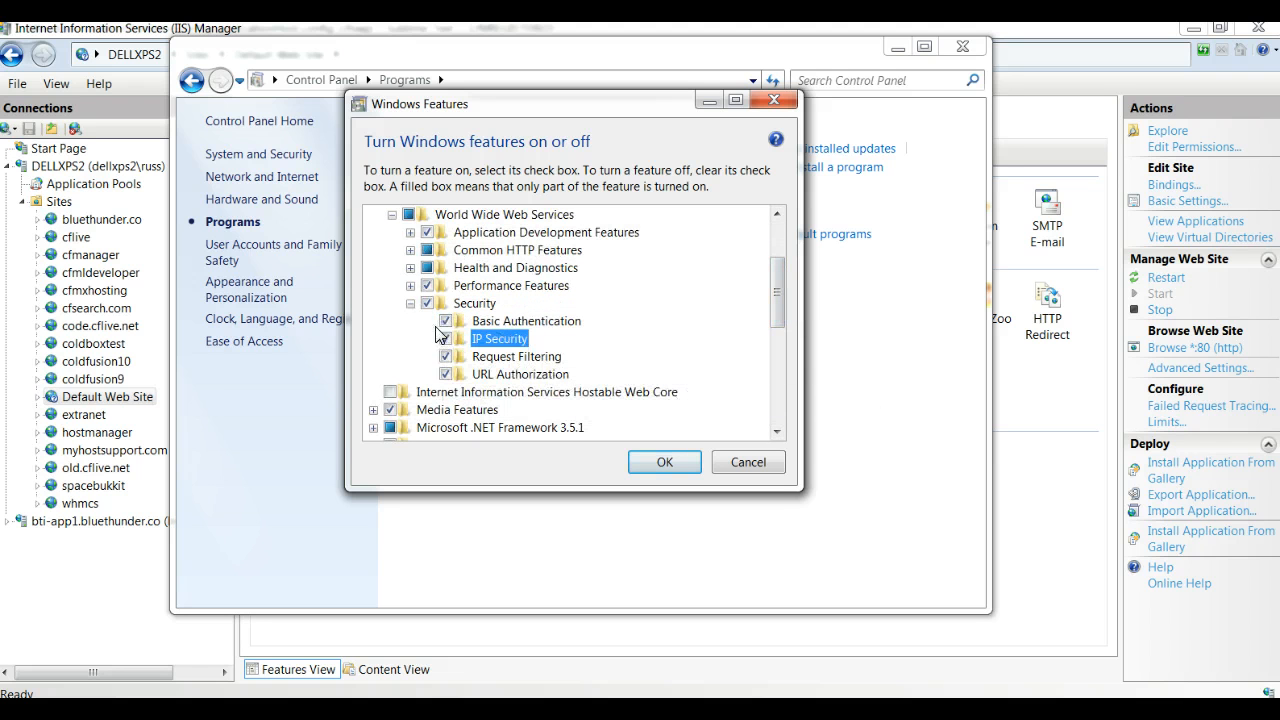
pyautogui.click(674, 465)
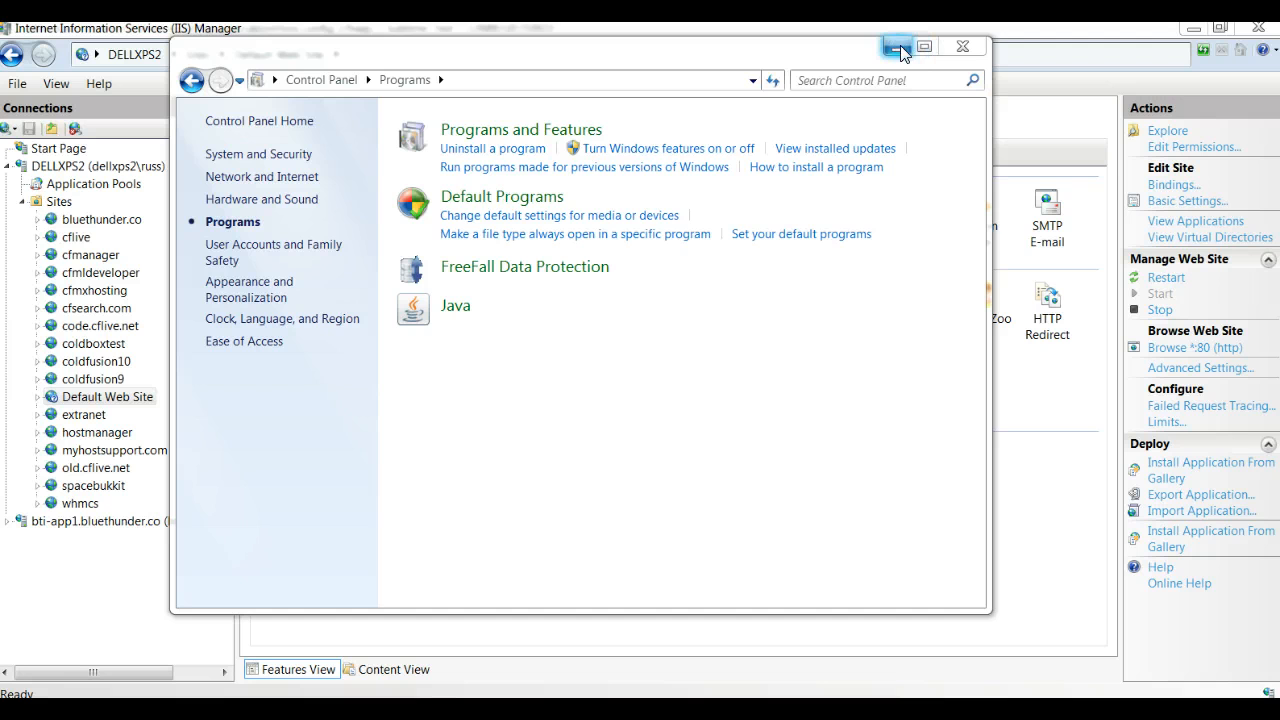
pyautogui.click(966, 49)
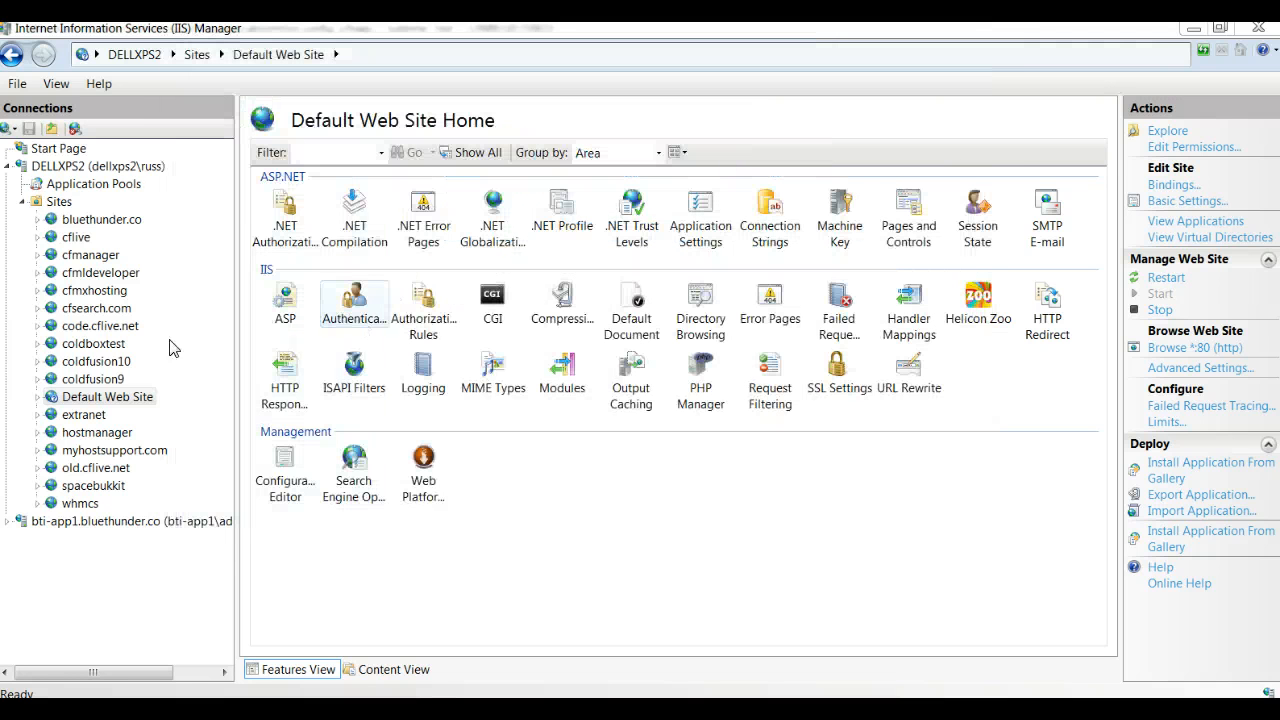
# Step: Refresh the Default Web Site in the IIS connections tree
pyautogui.click(85, 399)
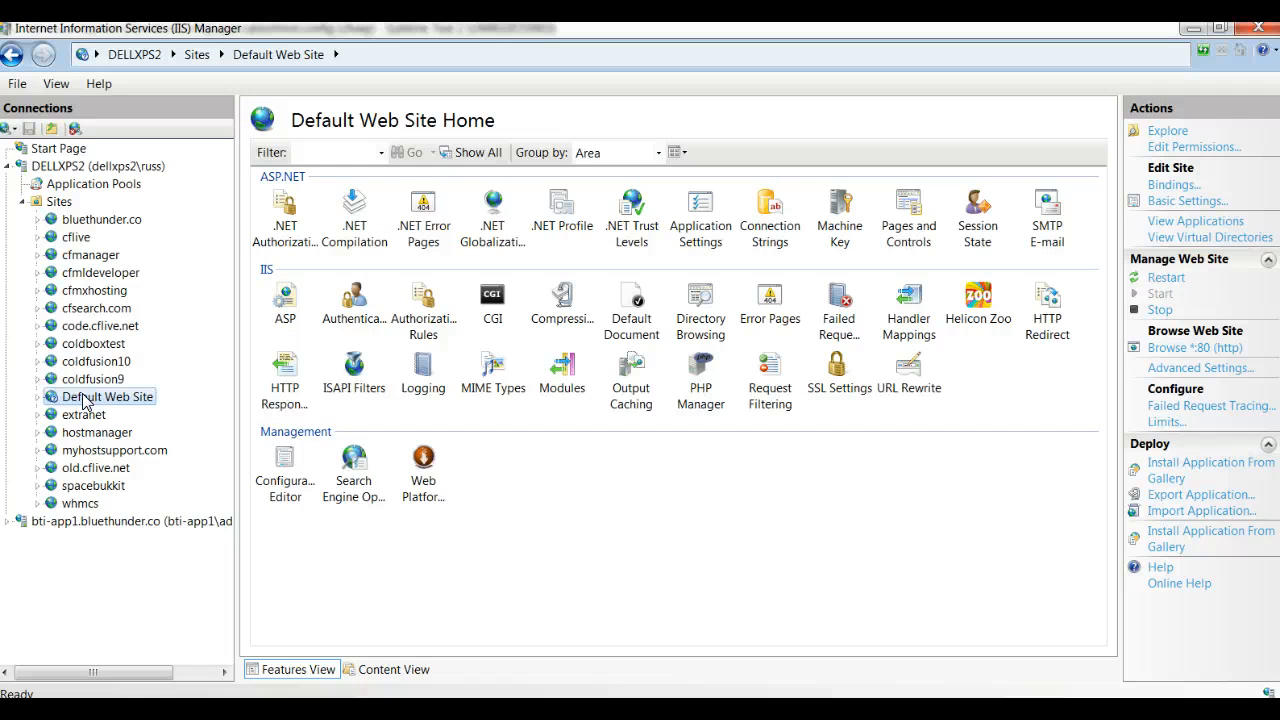
pyautogui.rightClick(85, 400)
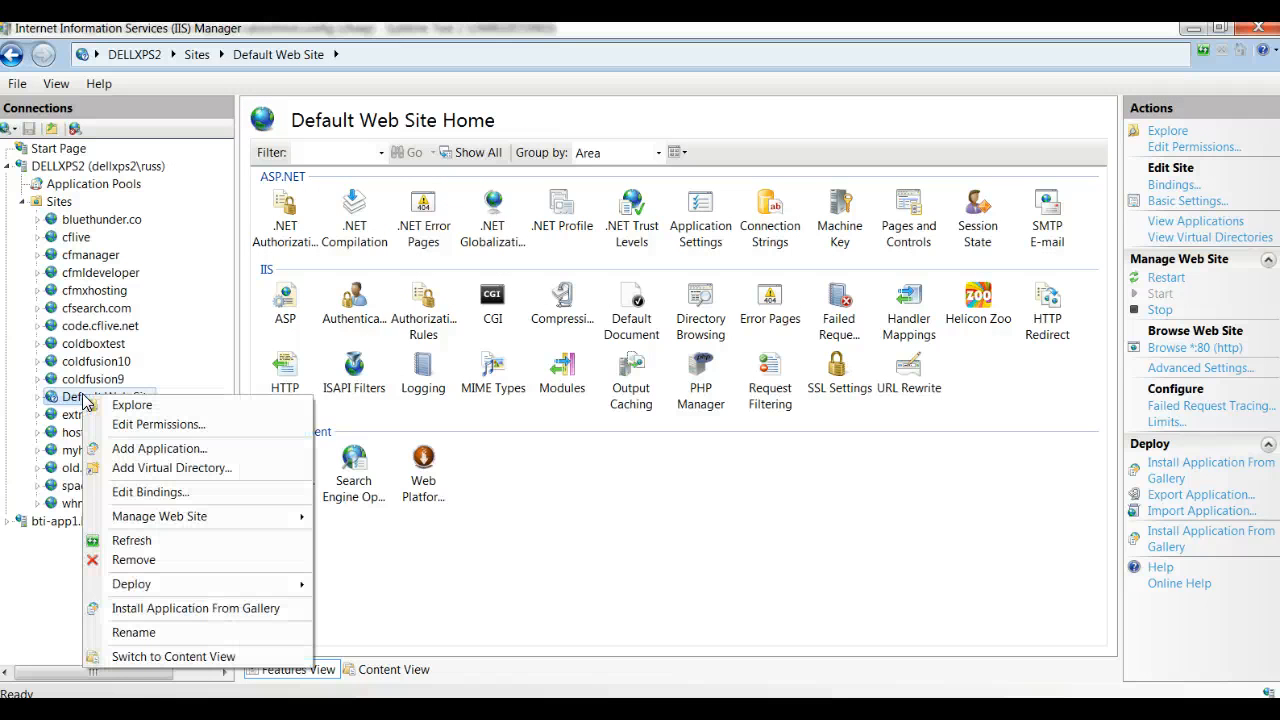
pyautogui.click(182, 545)
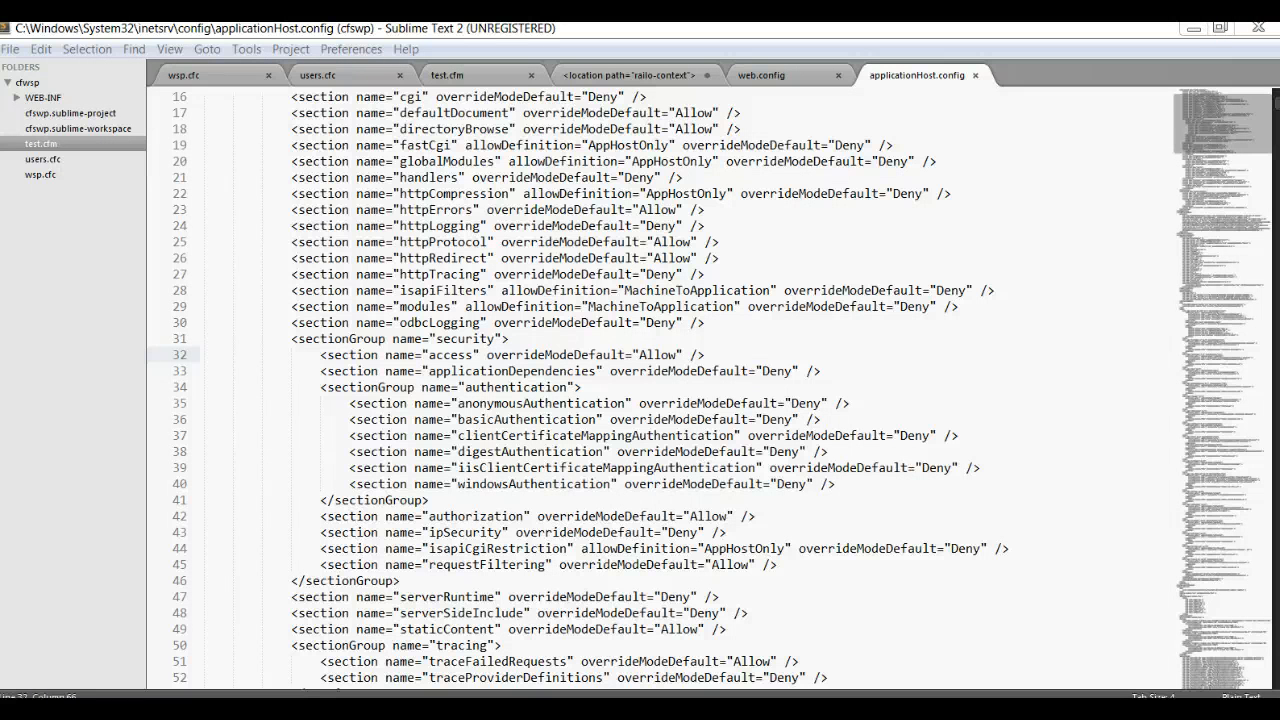
# Step: Reopen IIS Manager and select the IP Address and Domain Restrictions feature at the DELLXPS2 server level
pyautogui.press('super')
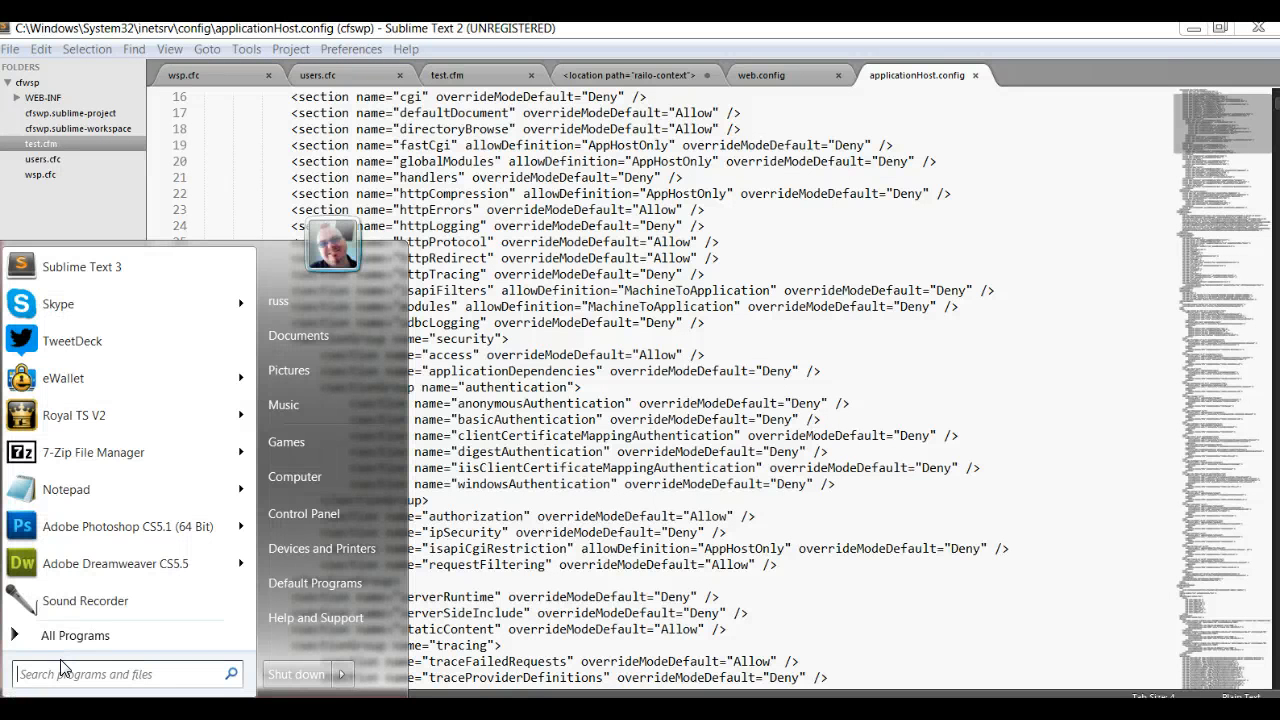
pyautogui.write('iis')
pyautogui.click(122, 298)
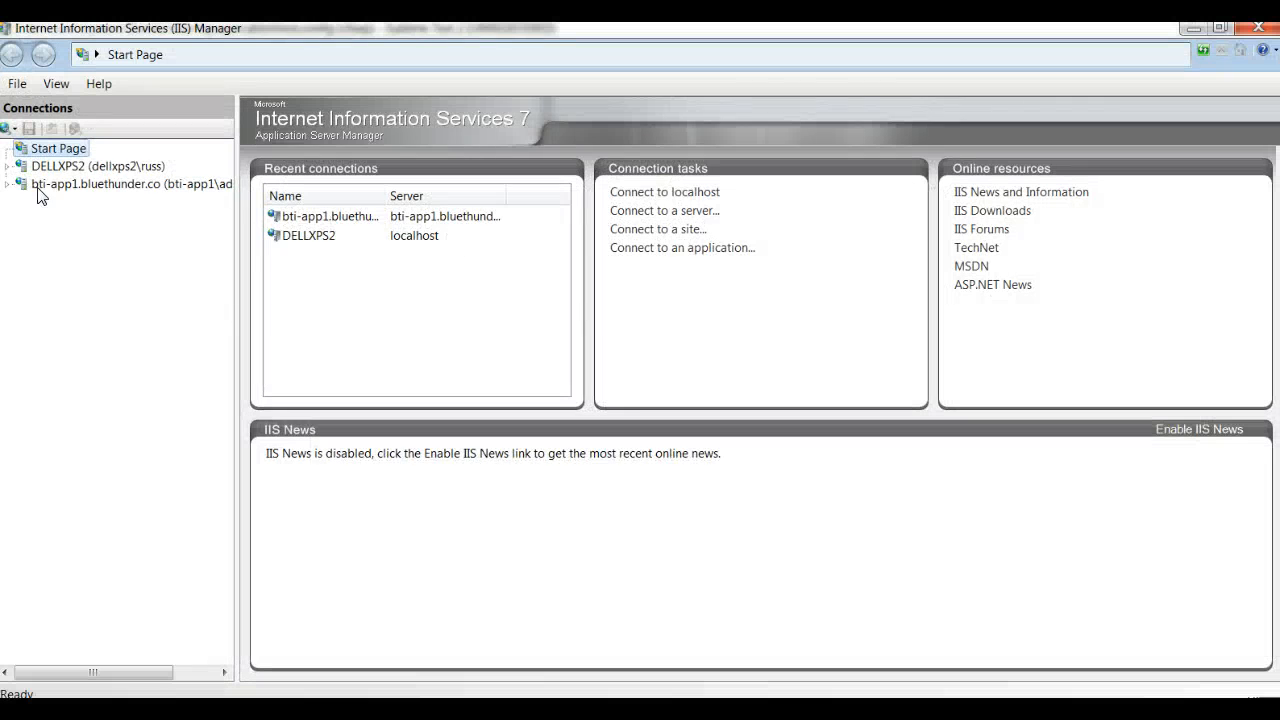
pyautogui.click(6, 168)
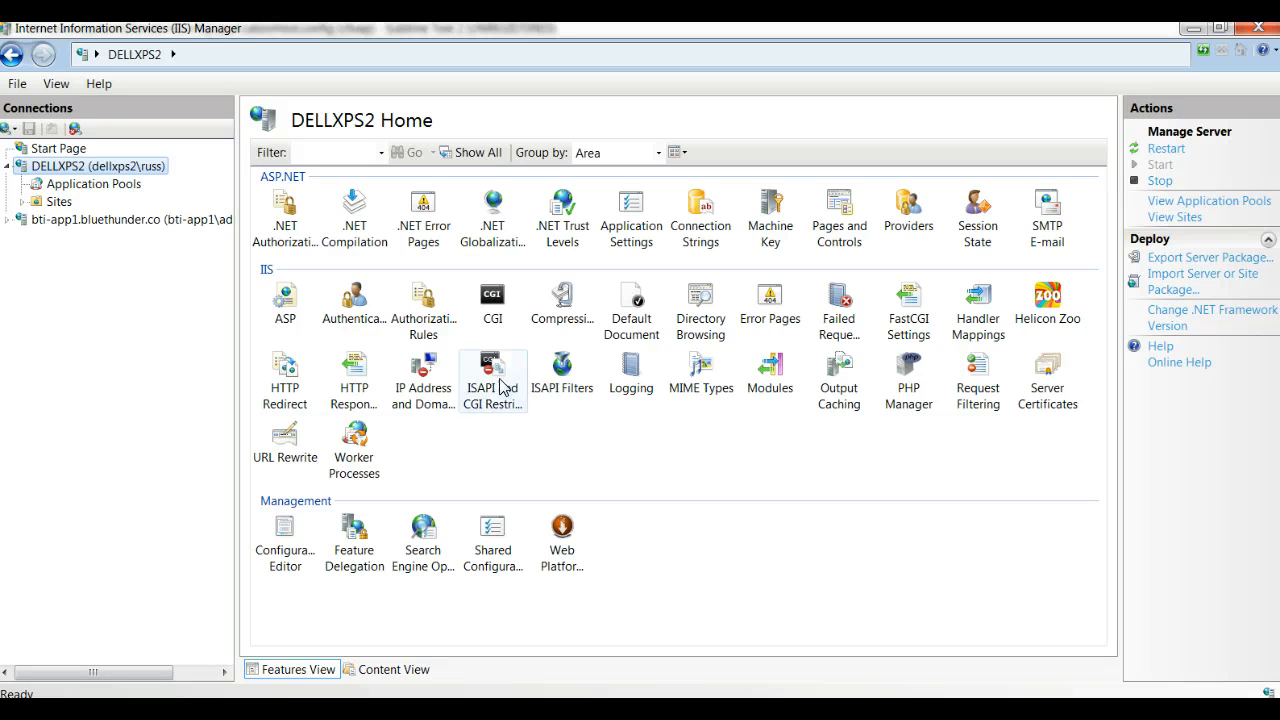
pyautogui.click(430, 378)
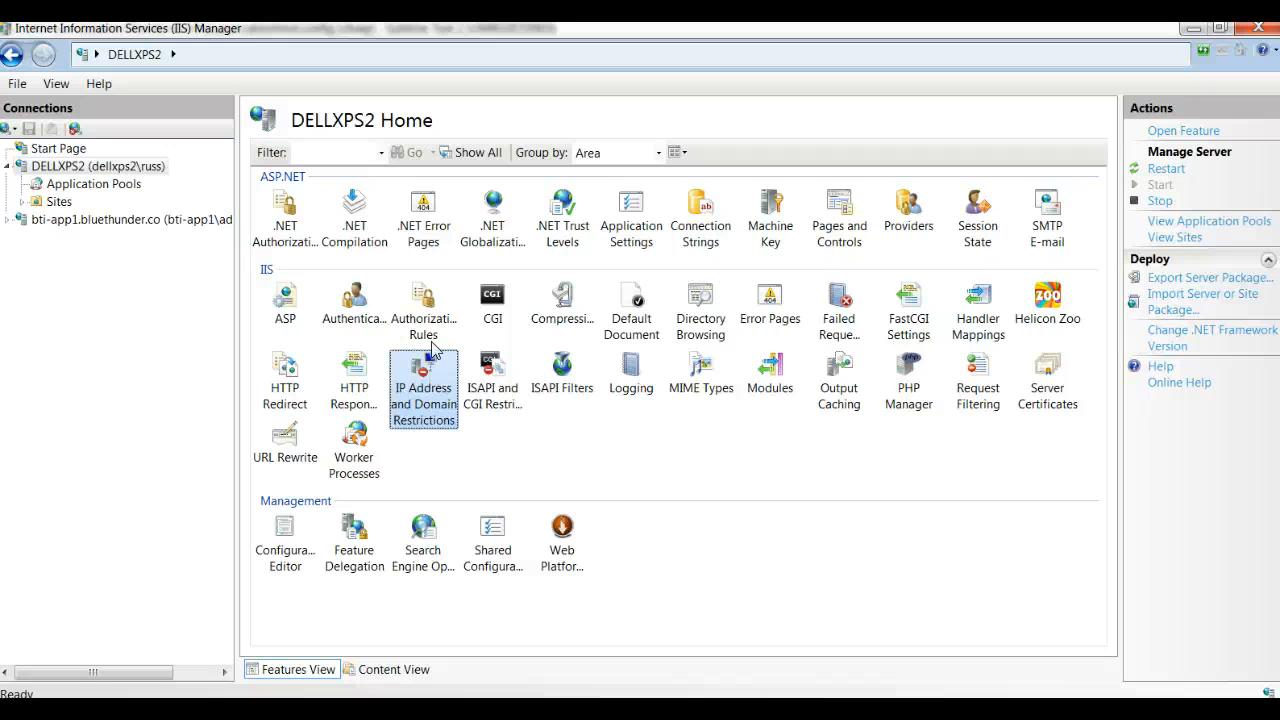
# Step: Open the Default Web Site from the Sites list and select its IP Address and Domain Restrictions feature
pyautogui.click(22, 202)
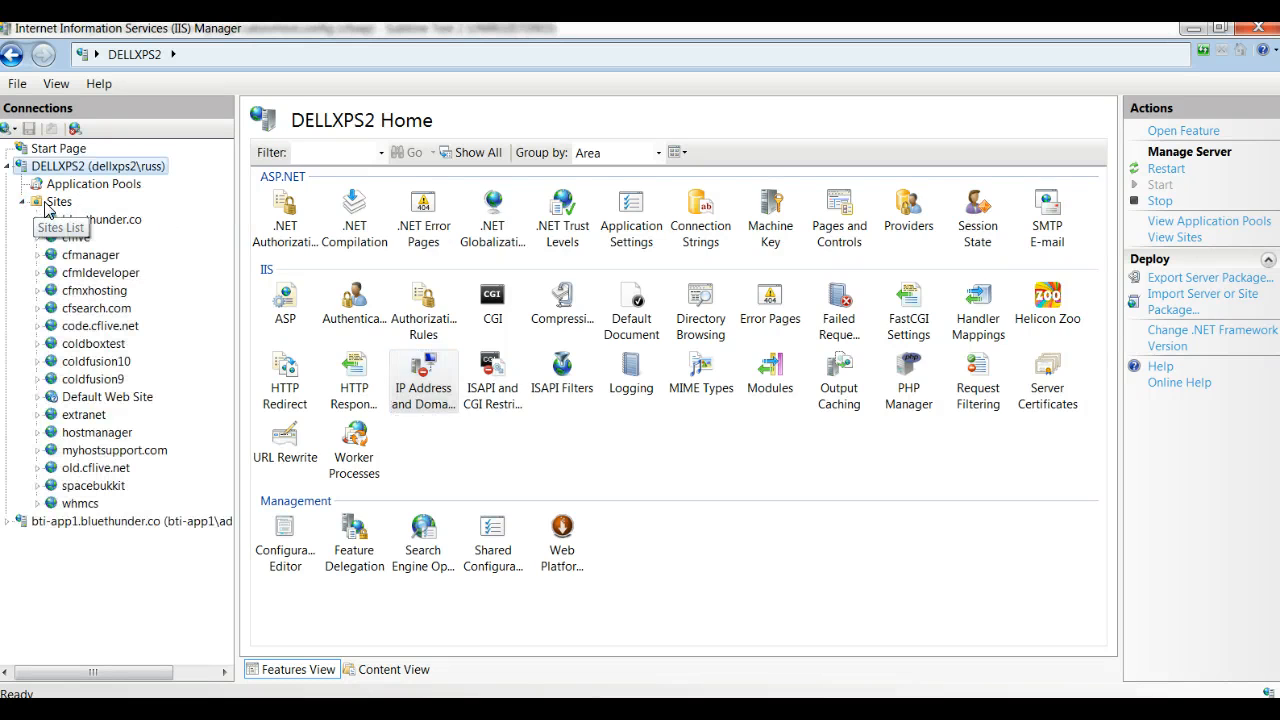
pyautogui.click(55, 202)
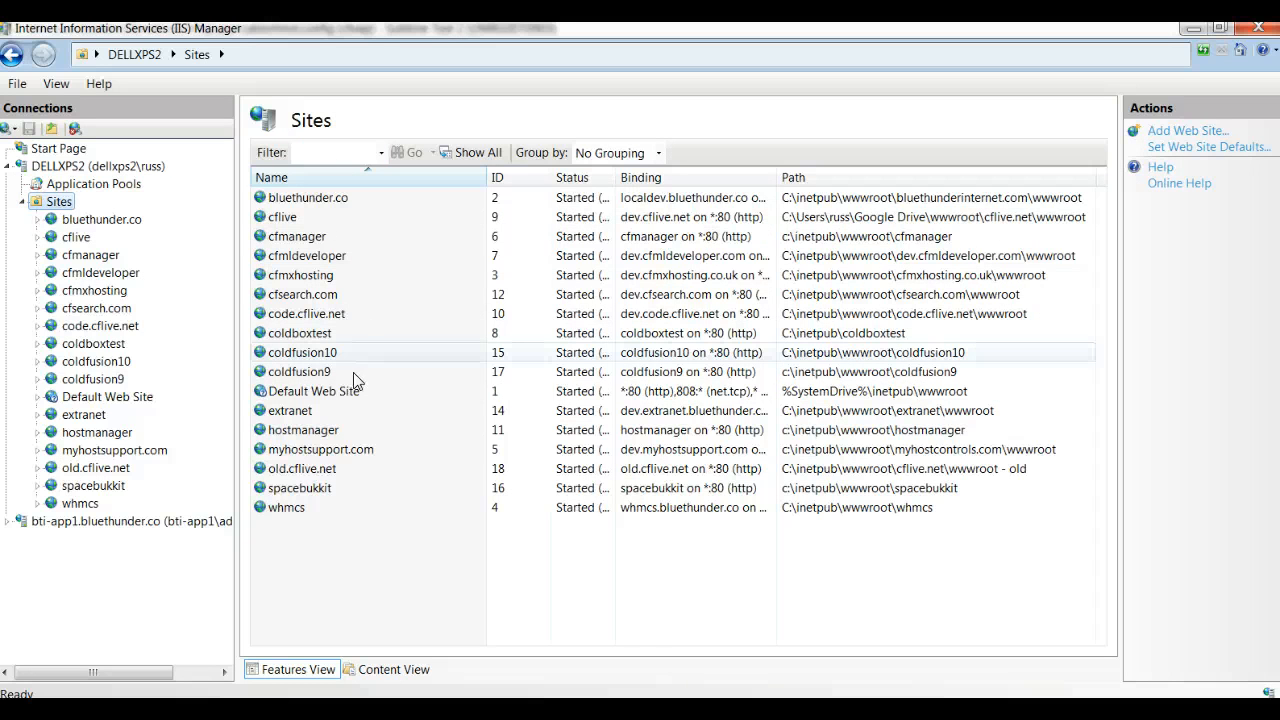
pyautogui.doubleClick(308, 392)
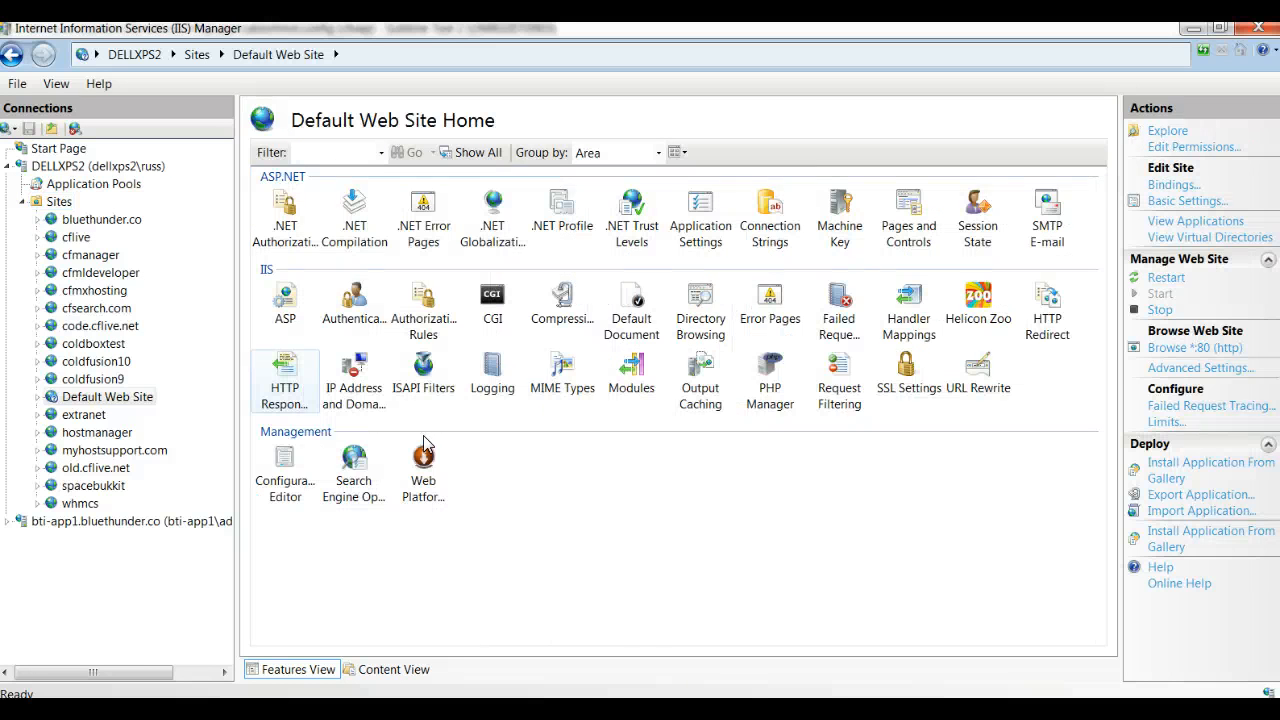
pyautogui.click(361, 377)
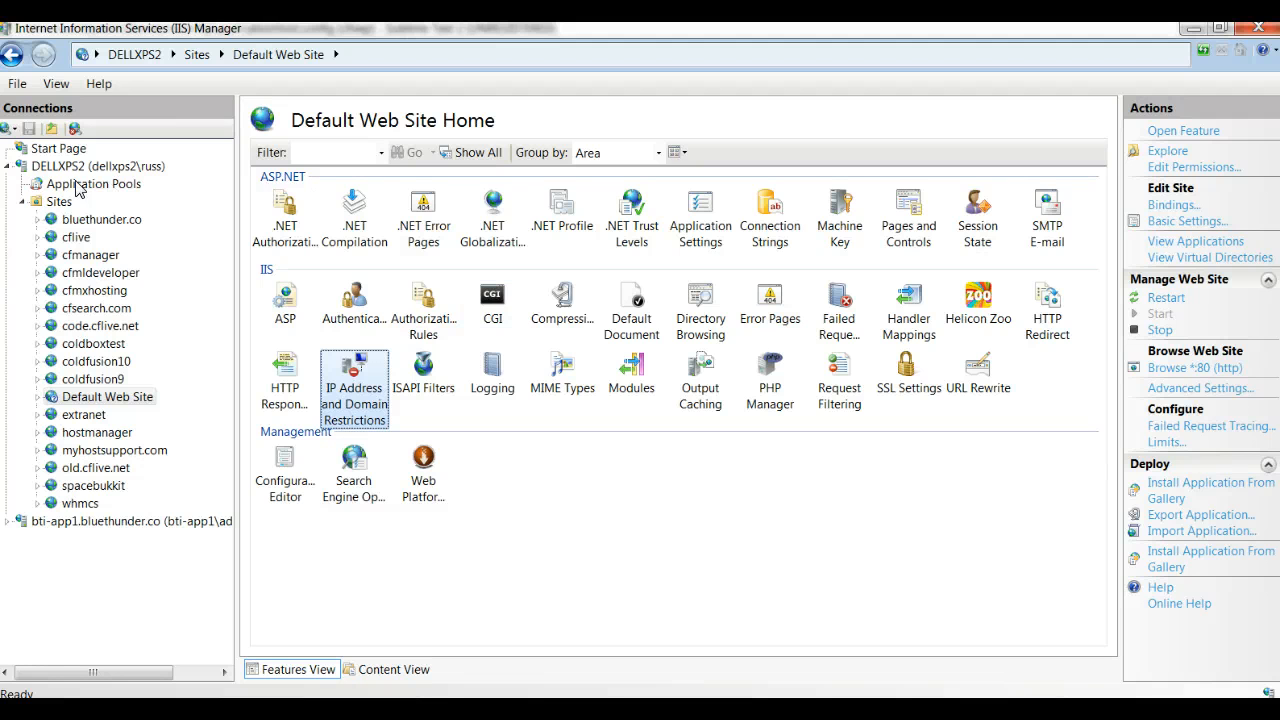
# Step: Add a denied URL sequence railo-context/admin/server.cfm to the DELLXPS2 server's Request Filtering, copying the path from the browser address
pyautogui.click(47, 170)
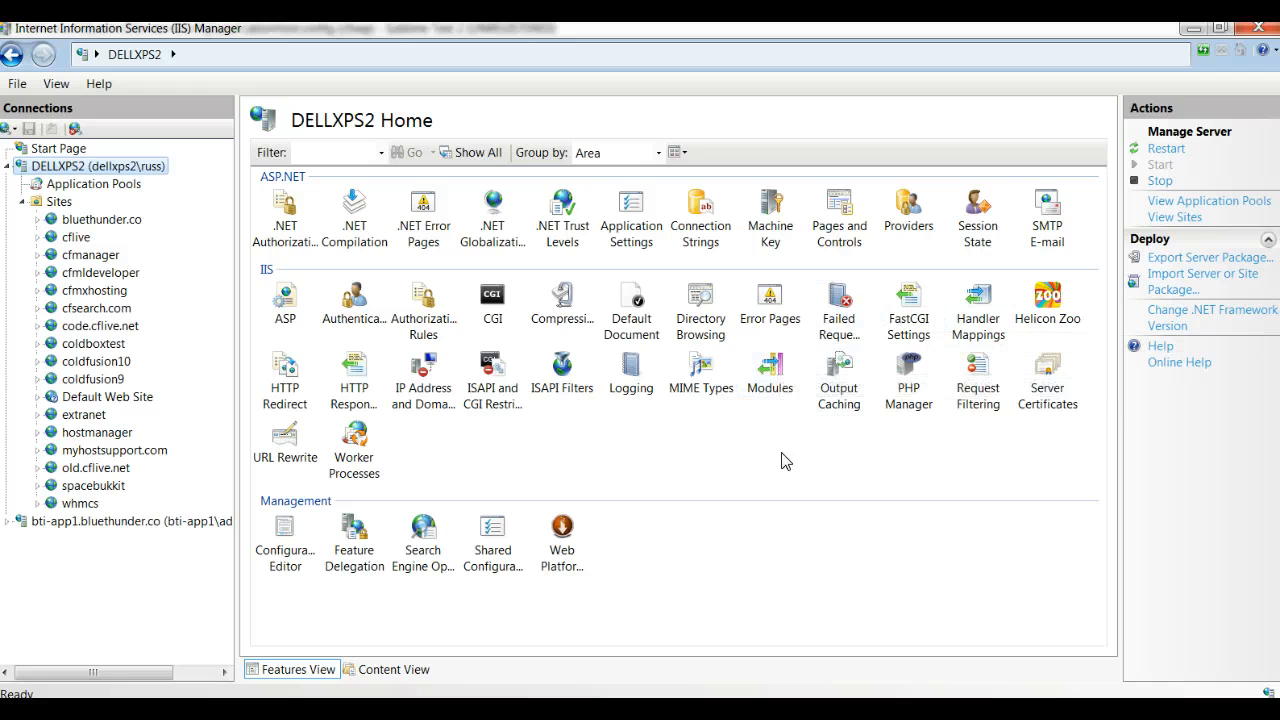
pyautogui.doubleClick(978, 372)
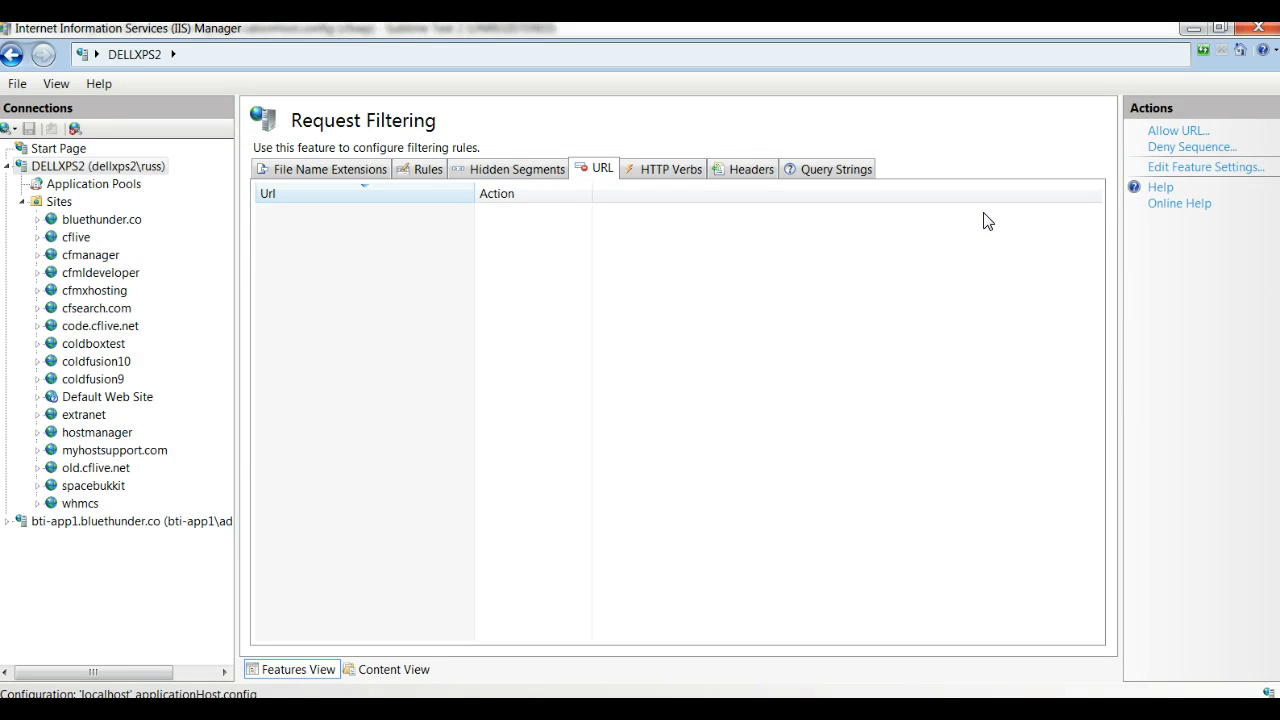
pyautogui.click(1183, 150)
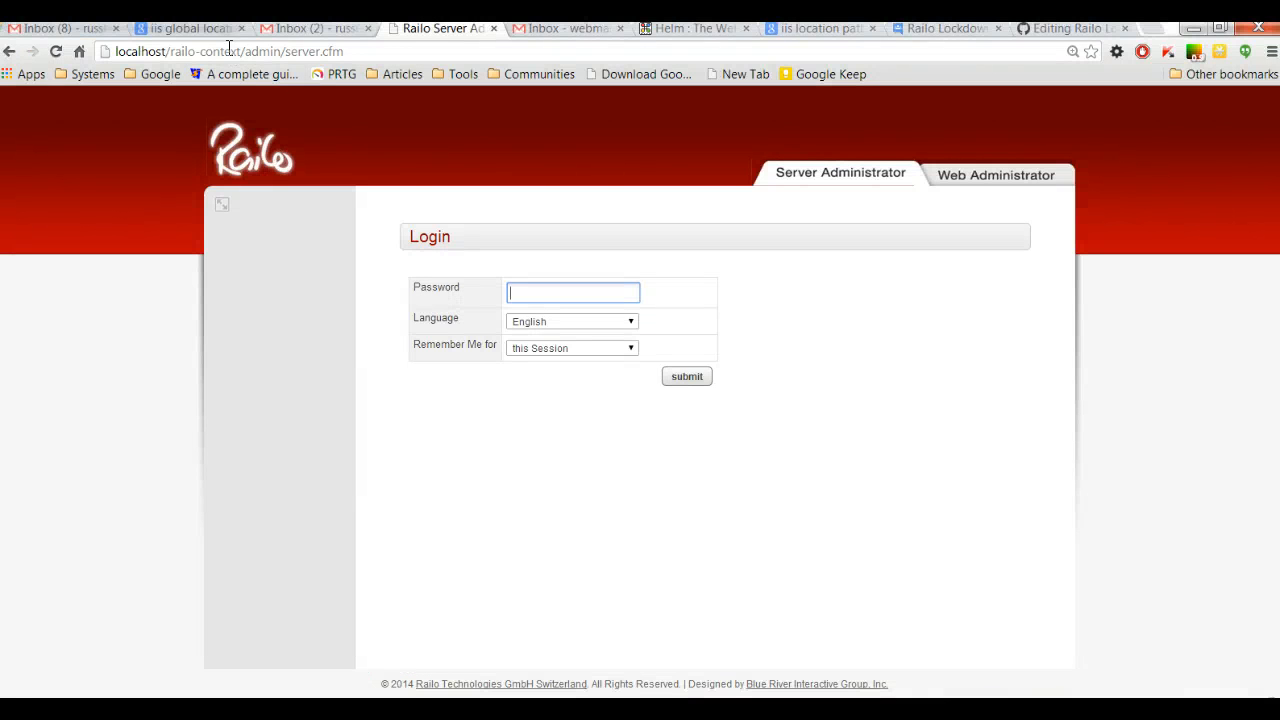
pyautogui.moveTo(172, 51); pyautogui.dragTo(511, 86)
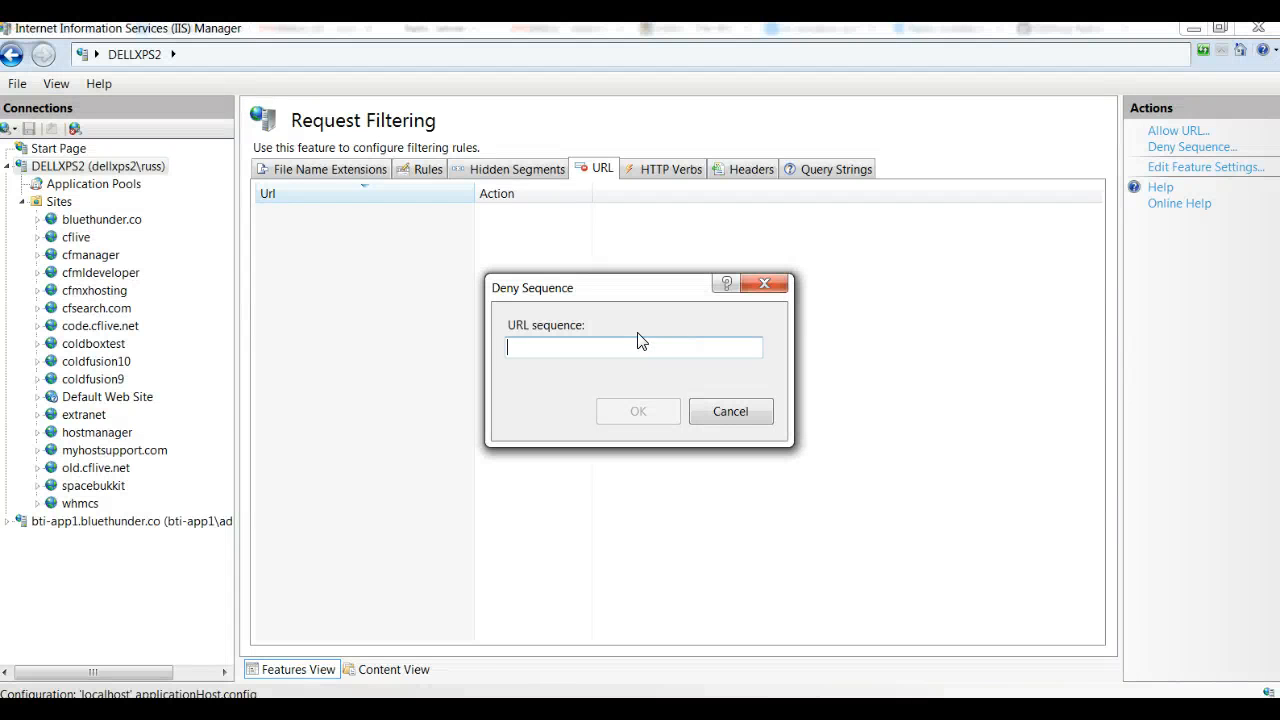
pyautogui.write('railo-context/admin/server.cfm')
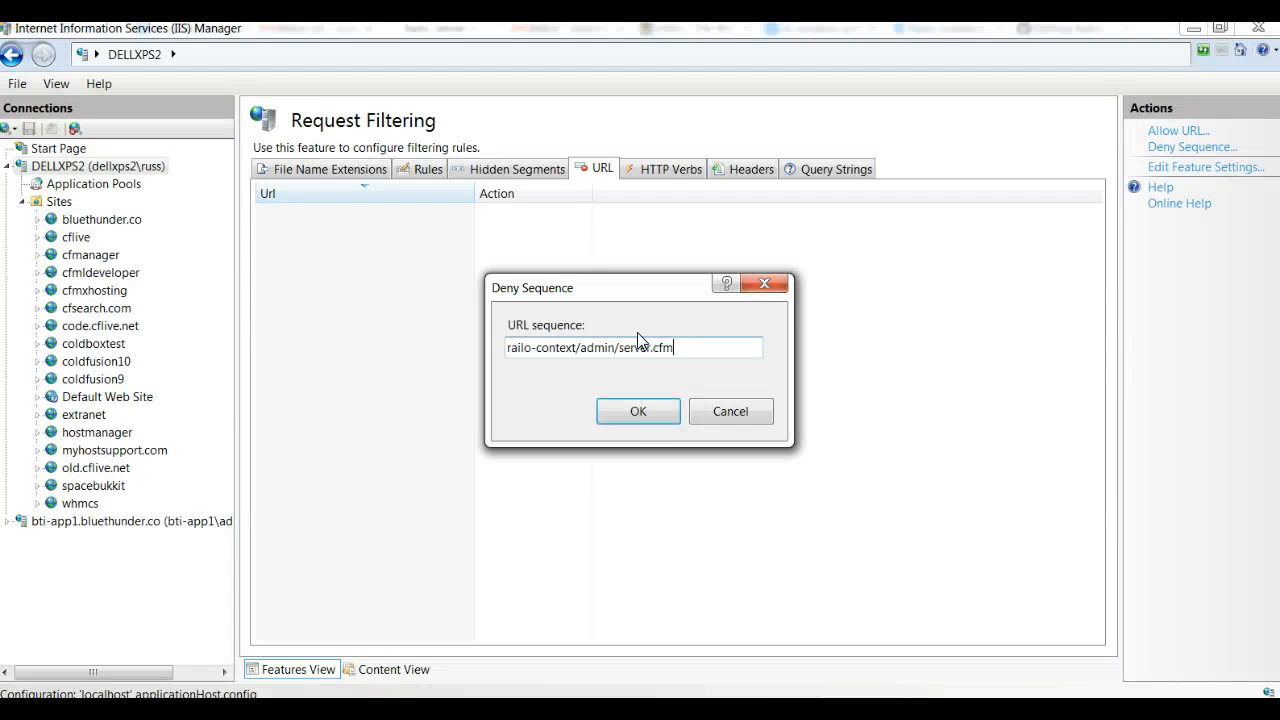
pyautogui.click(633, 414)
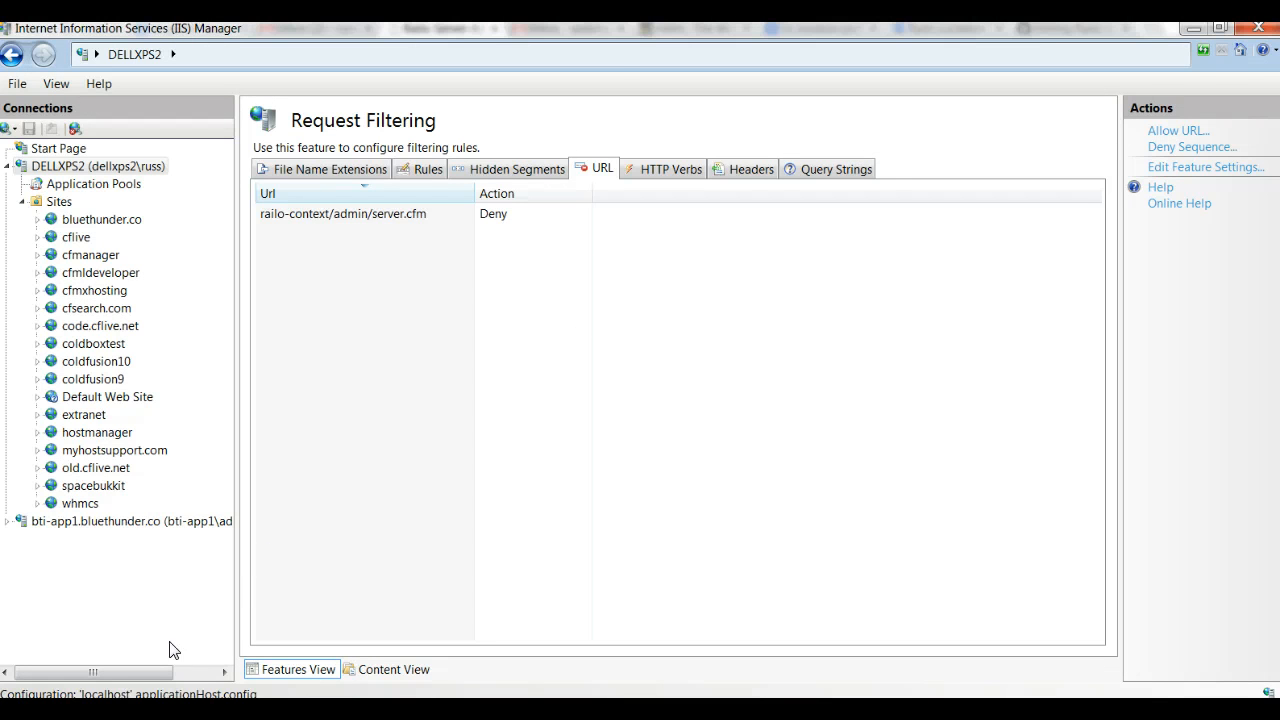
# Step: Switch to the browser and reload localhost/railo-context/admin/server.cfm to test the deny rule
pyautogui.click(190, 709)
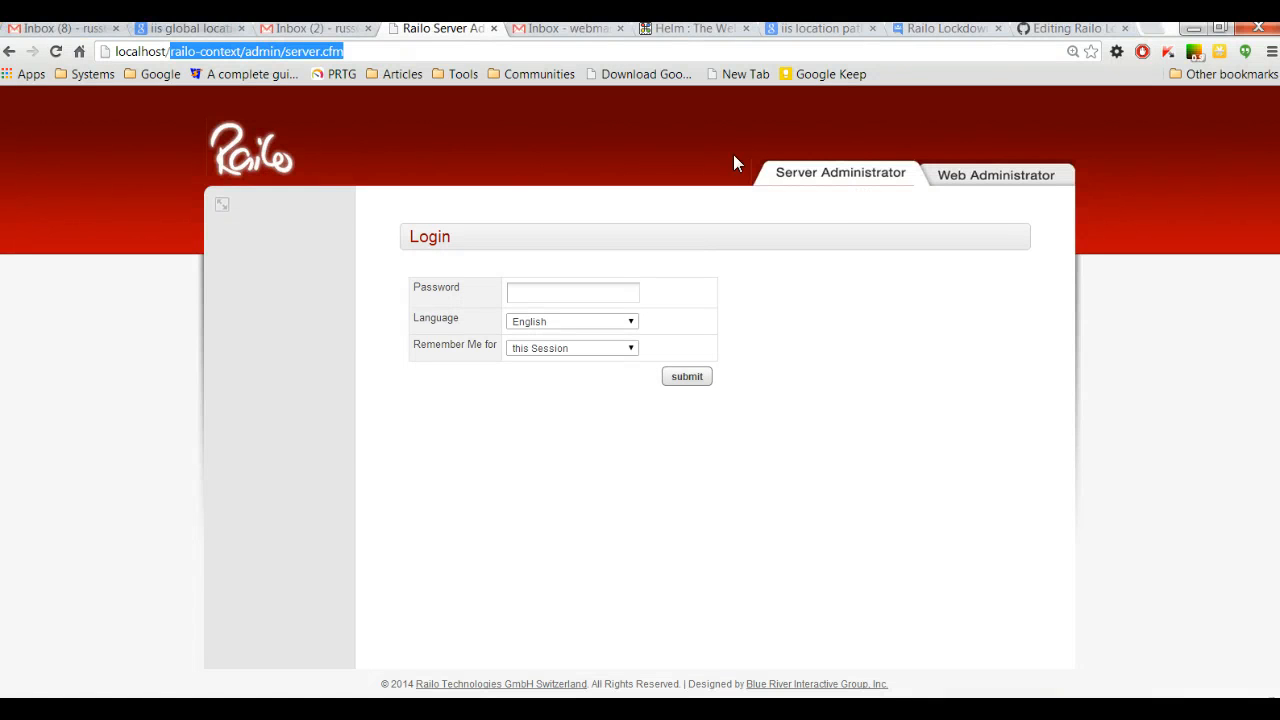
pyautogui.click(55, 51)
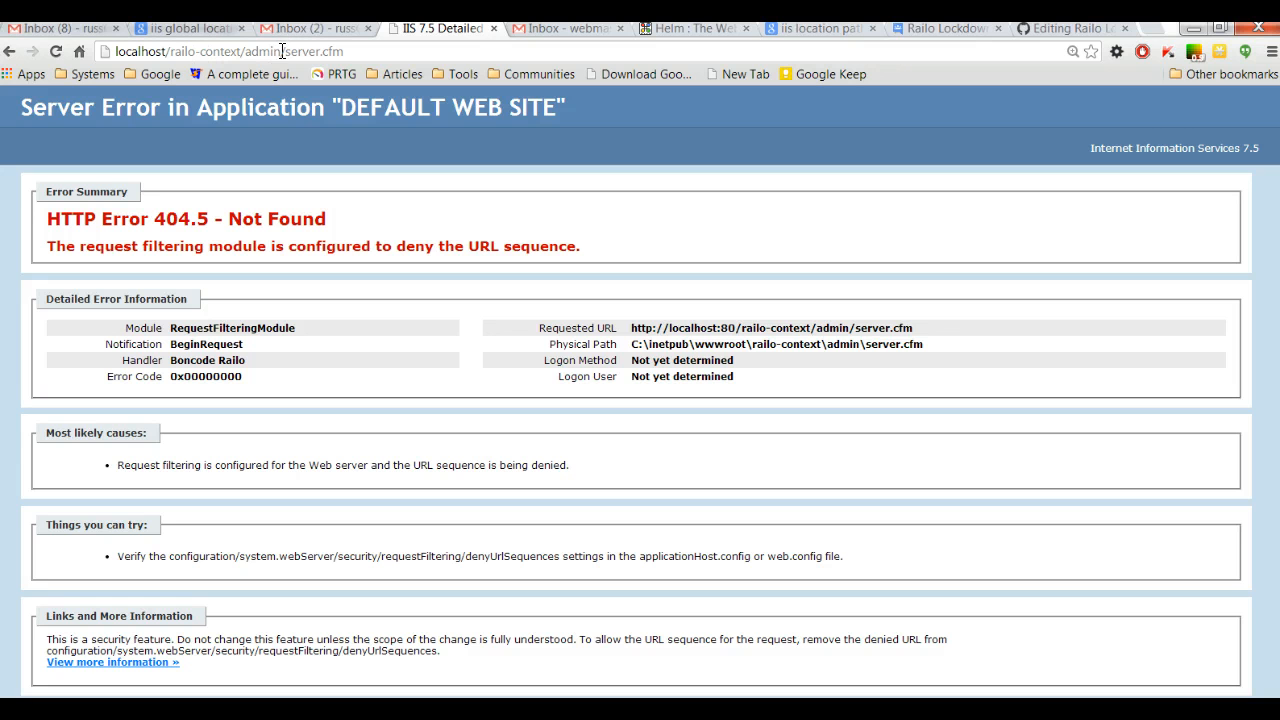
# Step: Open the Railo Web Administrator login at localhost/railo-context/admin/web.cfm and try to go from it to the Server Administrator
pyautogui.moveTo(282, 51); pyautogui.dragTo(839, 75)
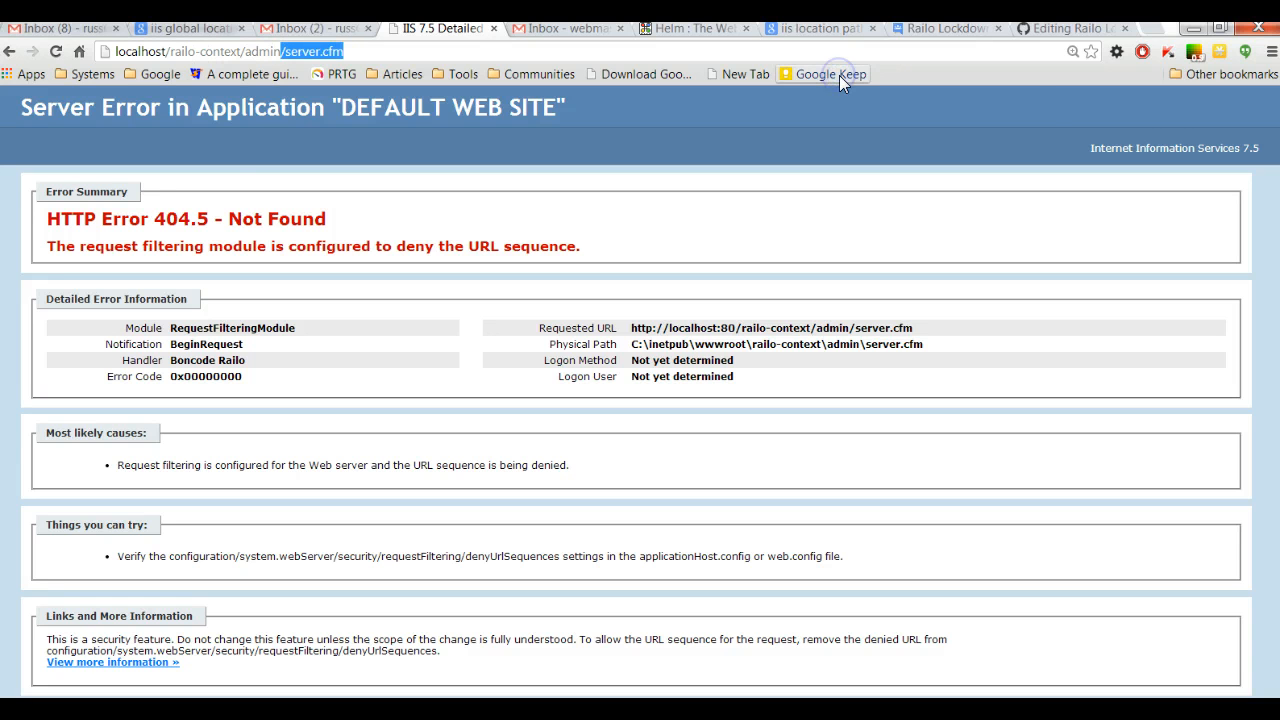
pyautogui.write('.cfm')
pyautogui.press('Return')
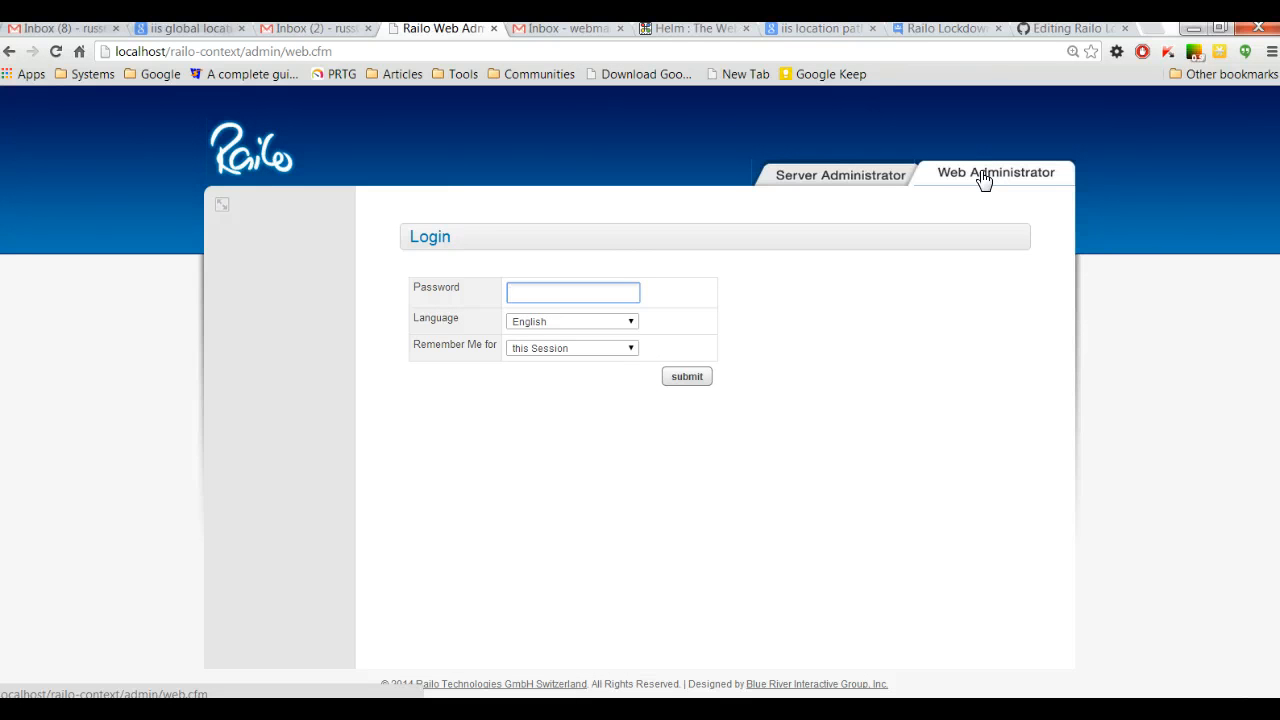
pyautogui.click(836, 178)
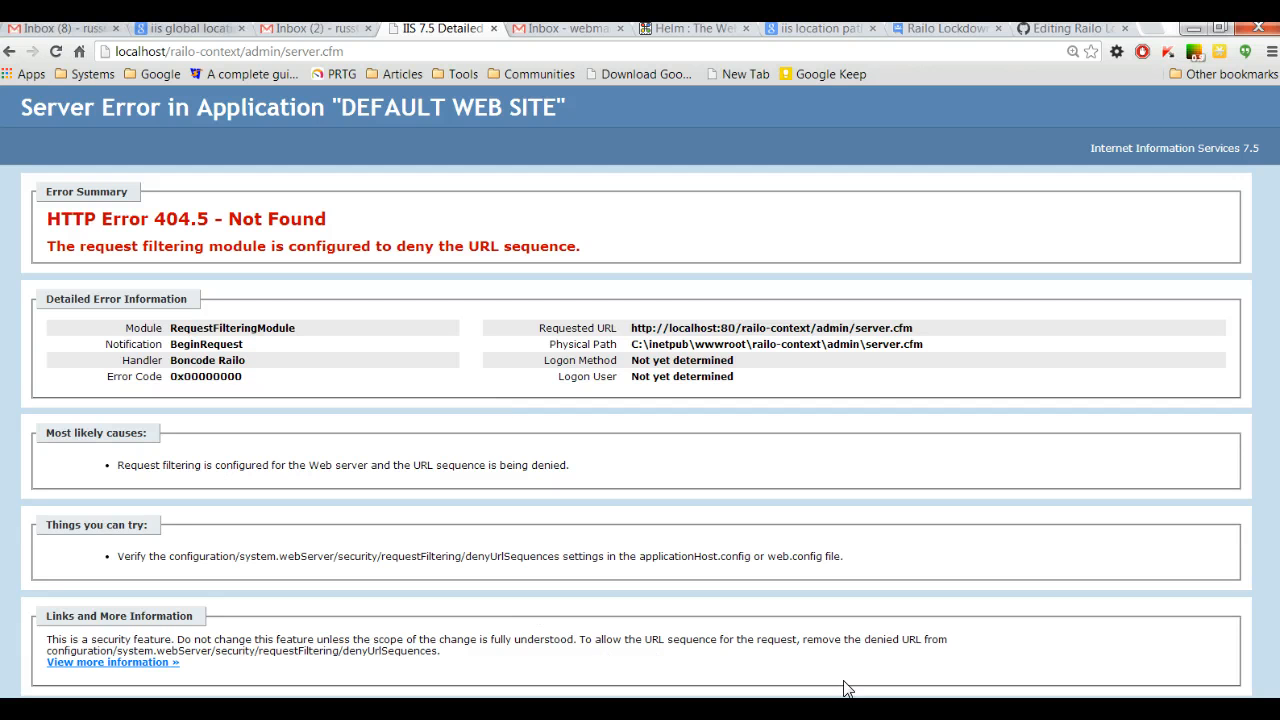
# Step: Switch to IIS Manager and remove the railo-context/admin/server.cfm deny rule from the Default Web Site's Request Filtering
pyautogui.moveTo(982, 712)
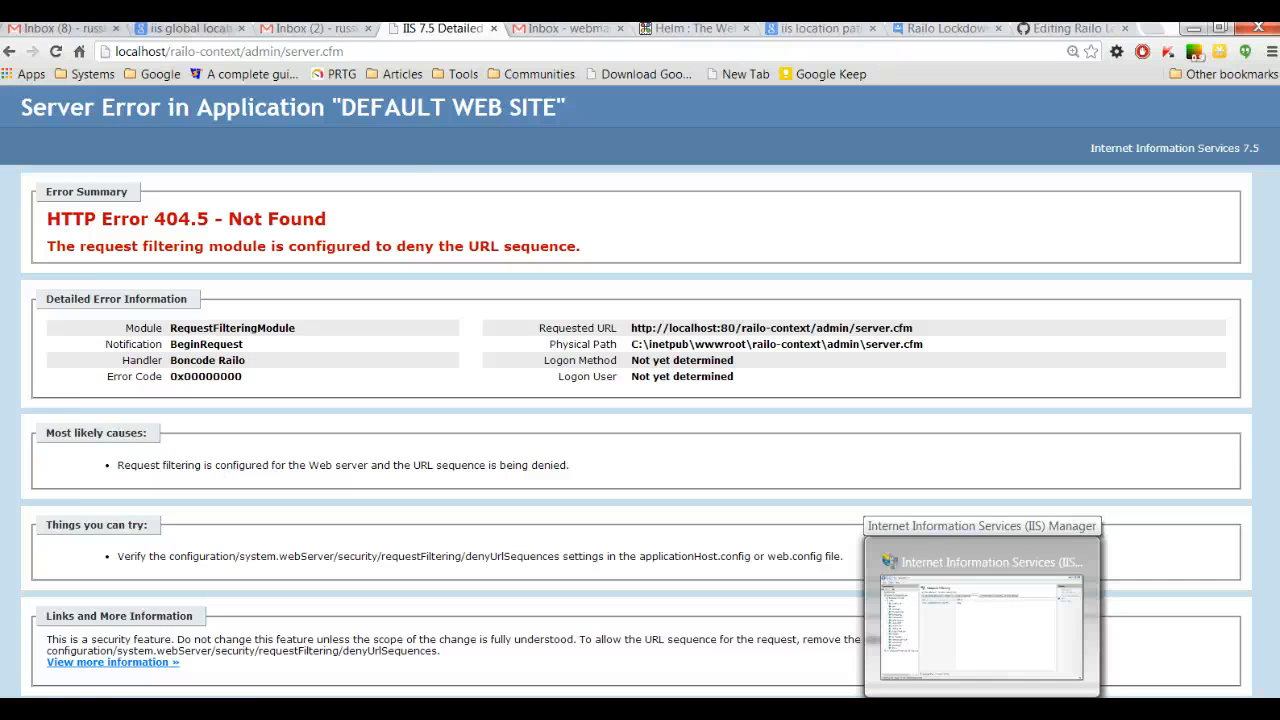
pyautogui.click(982, 712)
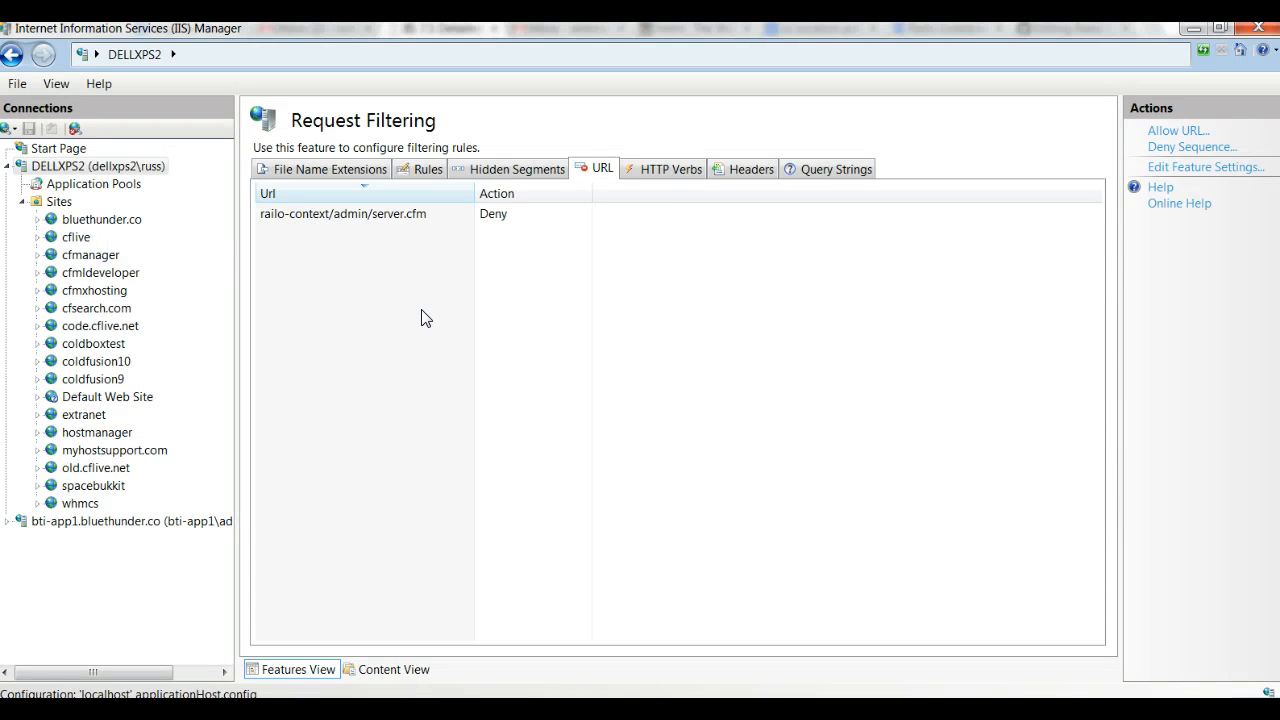
pyautogui.click(118, 402)
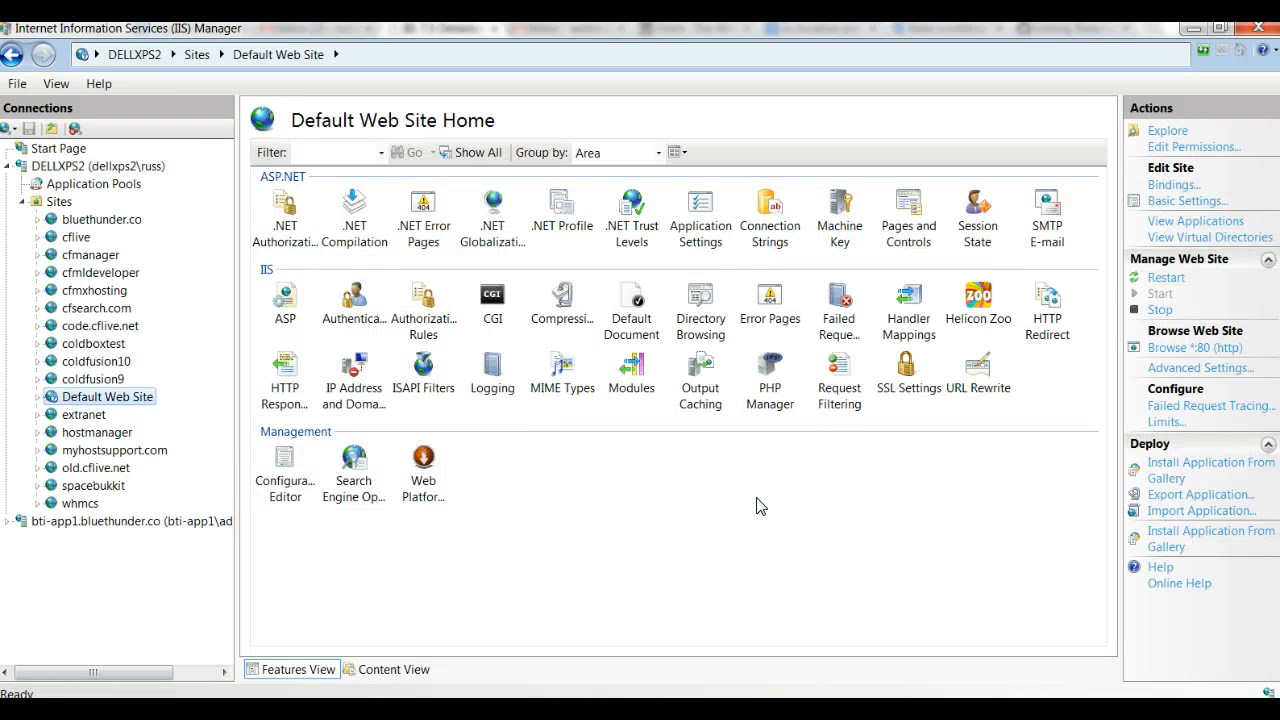
pyautogui.doubleClick(845, 373)
pyautogui.click(331, 220)
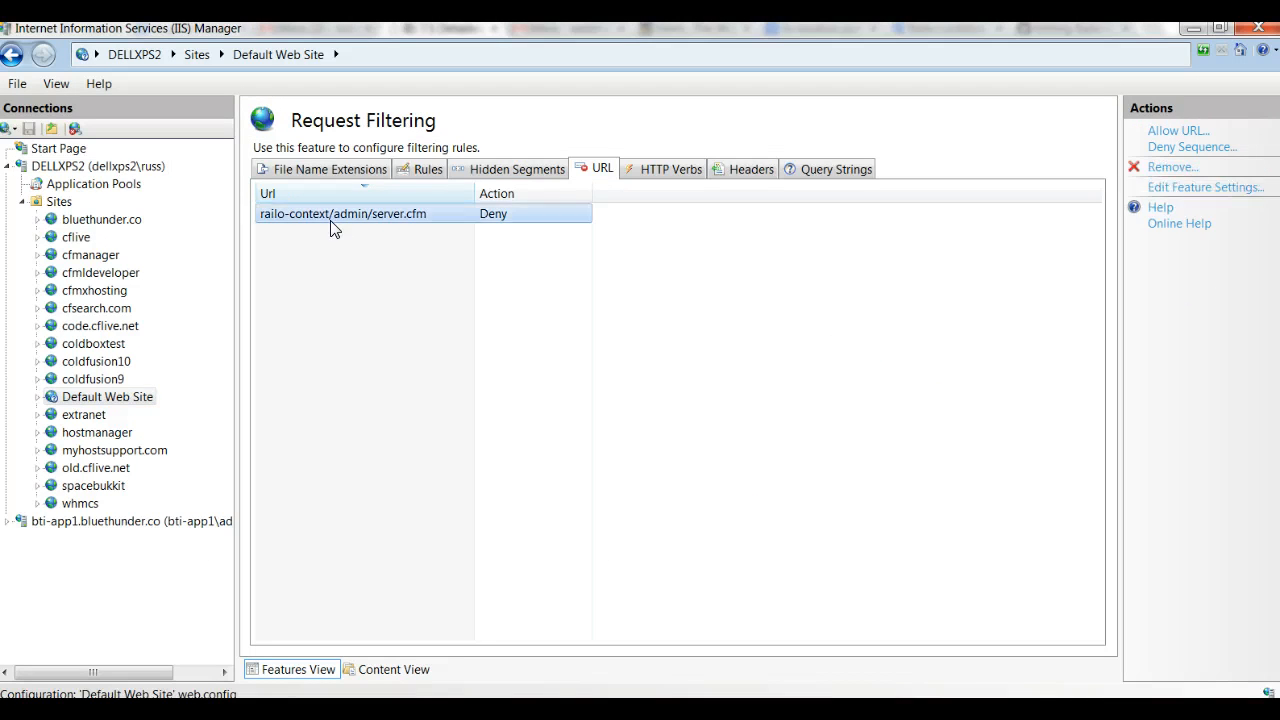
pyautogui.click(1170, 167)
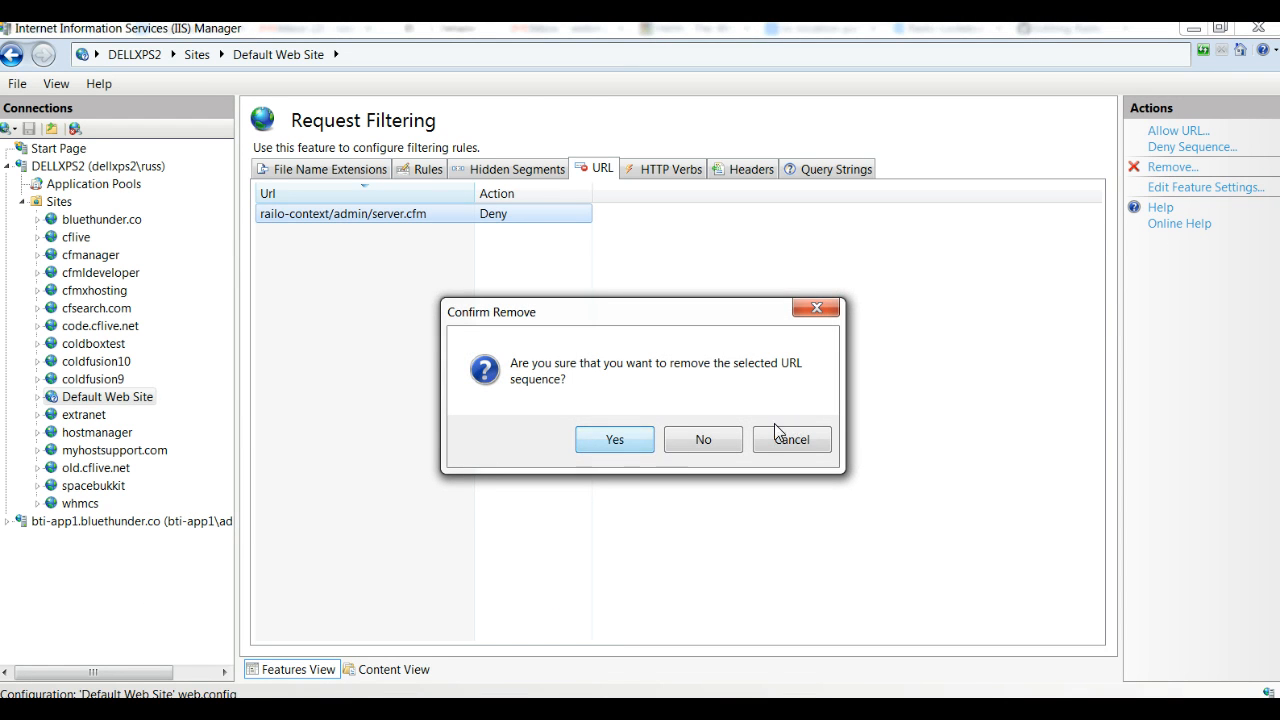
pyautogui.click(625, 444)
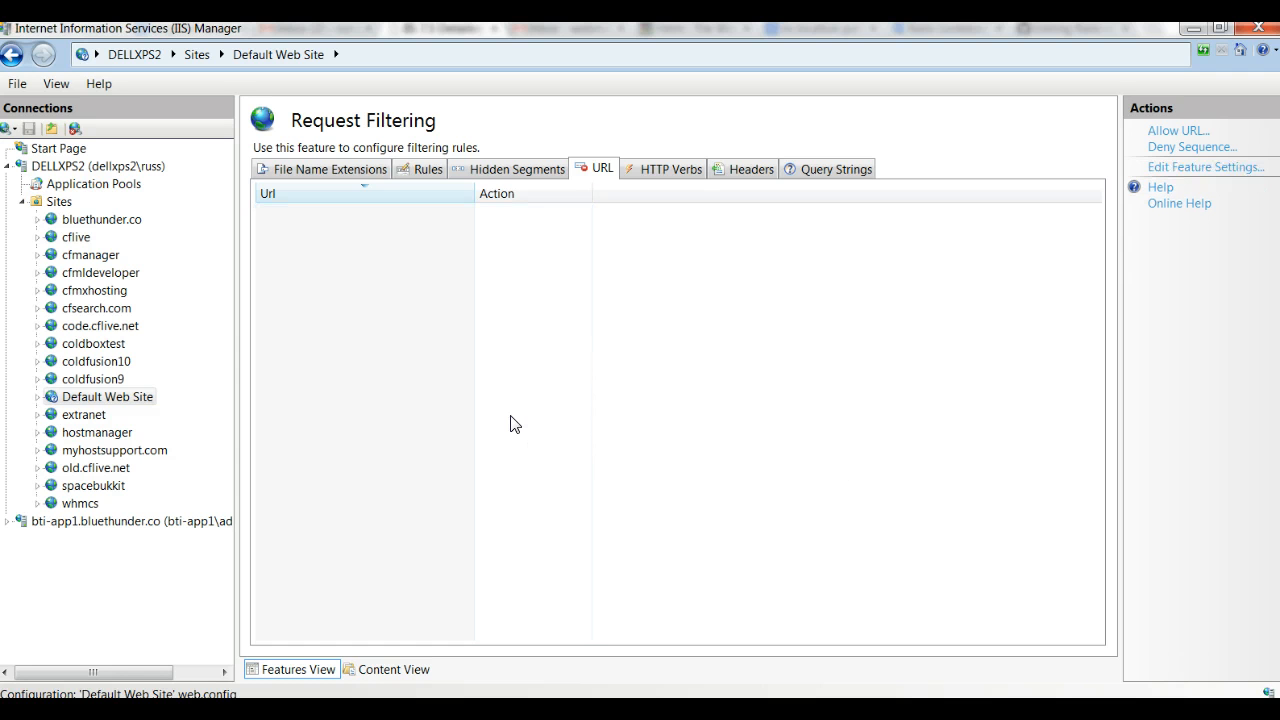
# Step: Switch to the browser and reload localhost/railo-context/admin/server.cfm to test access without the Default Web Site's deny rule
pyautogui.click(101, 399)
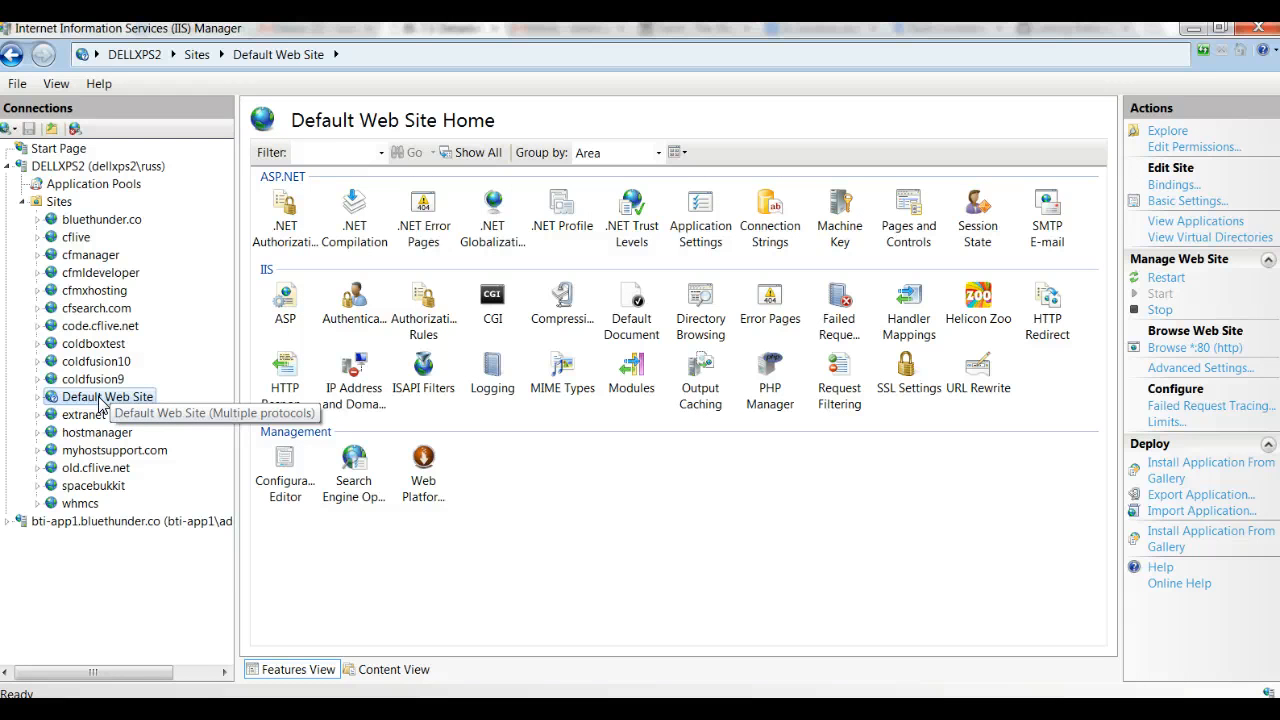
pyautogui.click(230, 712)
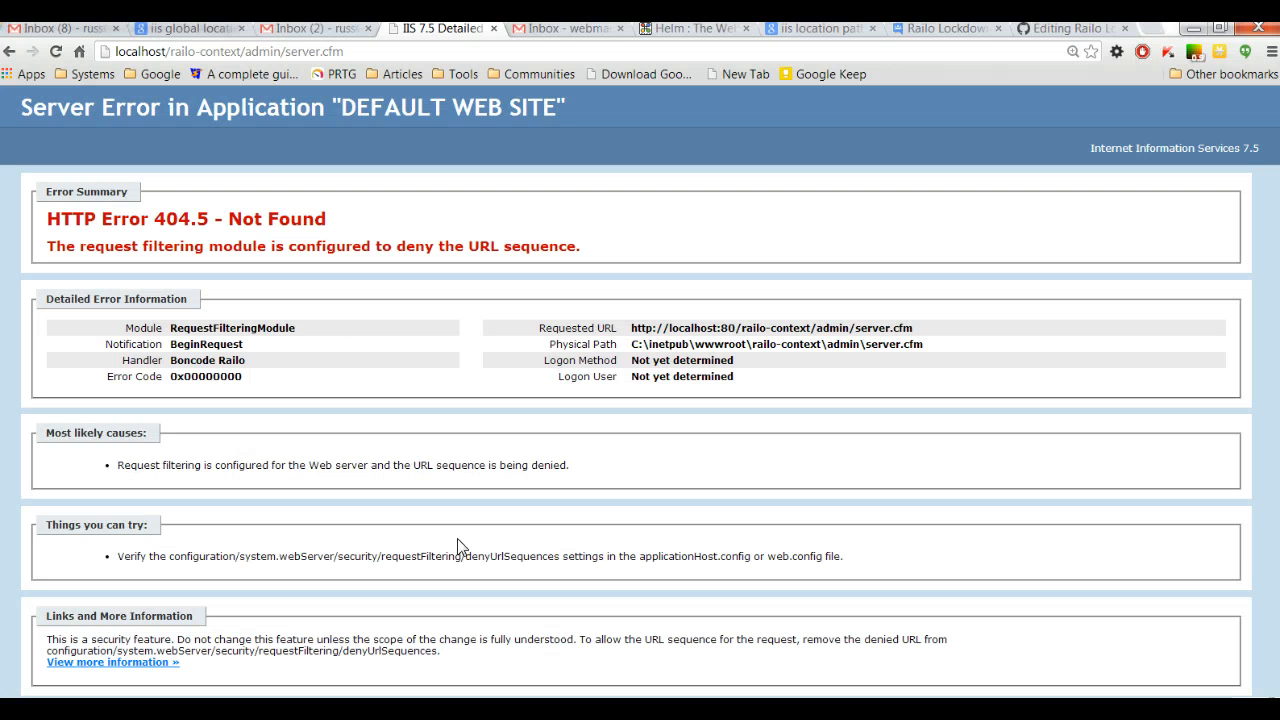
pyautogui.click(216, 55)
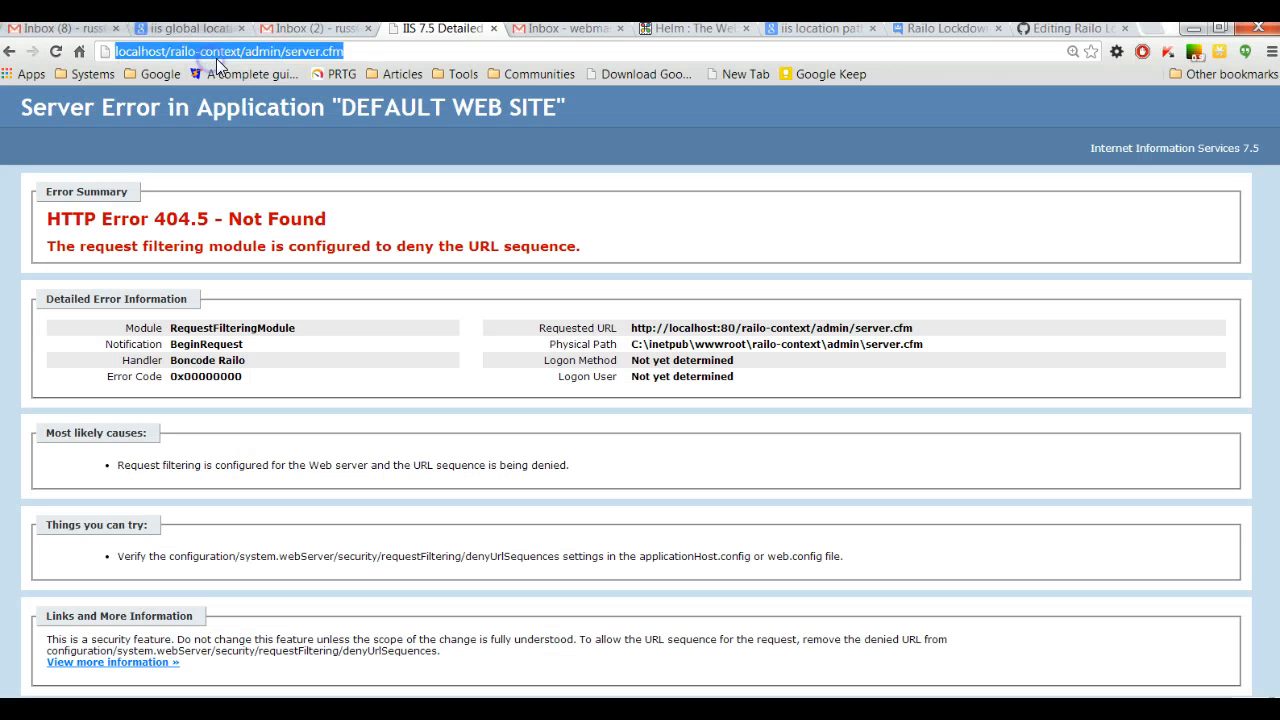
pyautogui.click(345, 51)
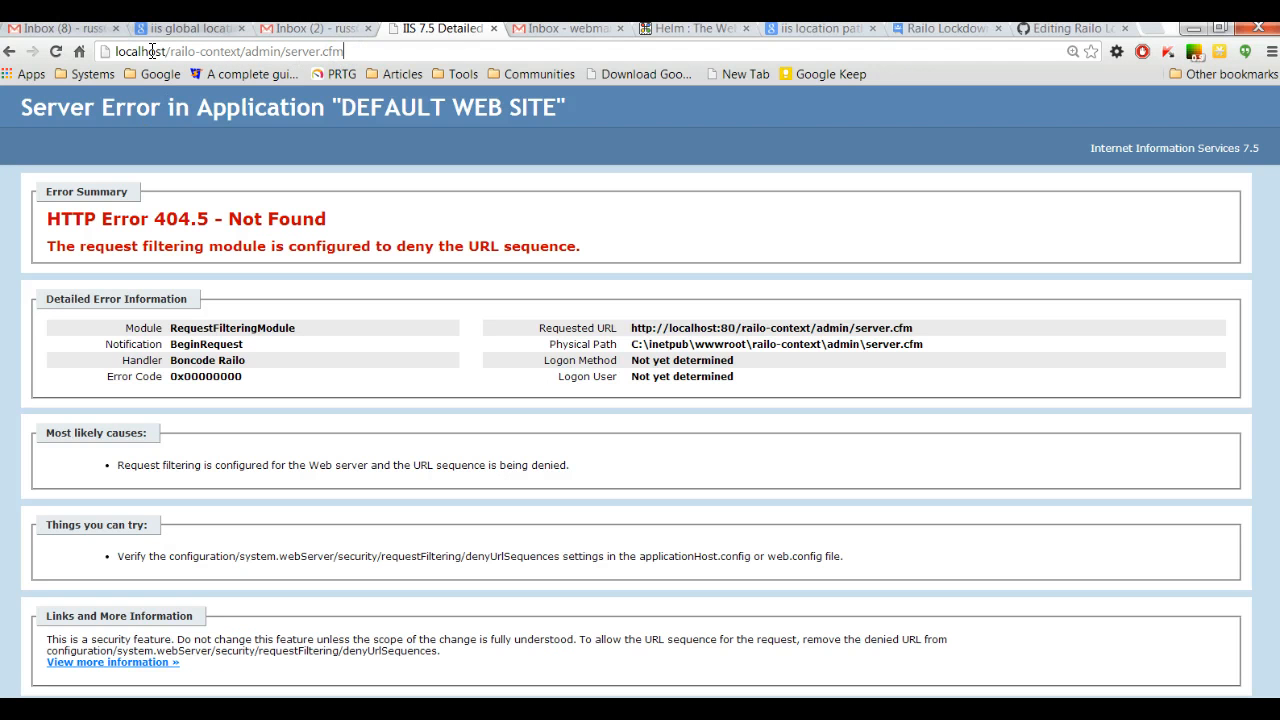
pyautogui.click(56, 51)
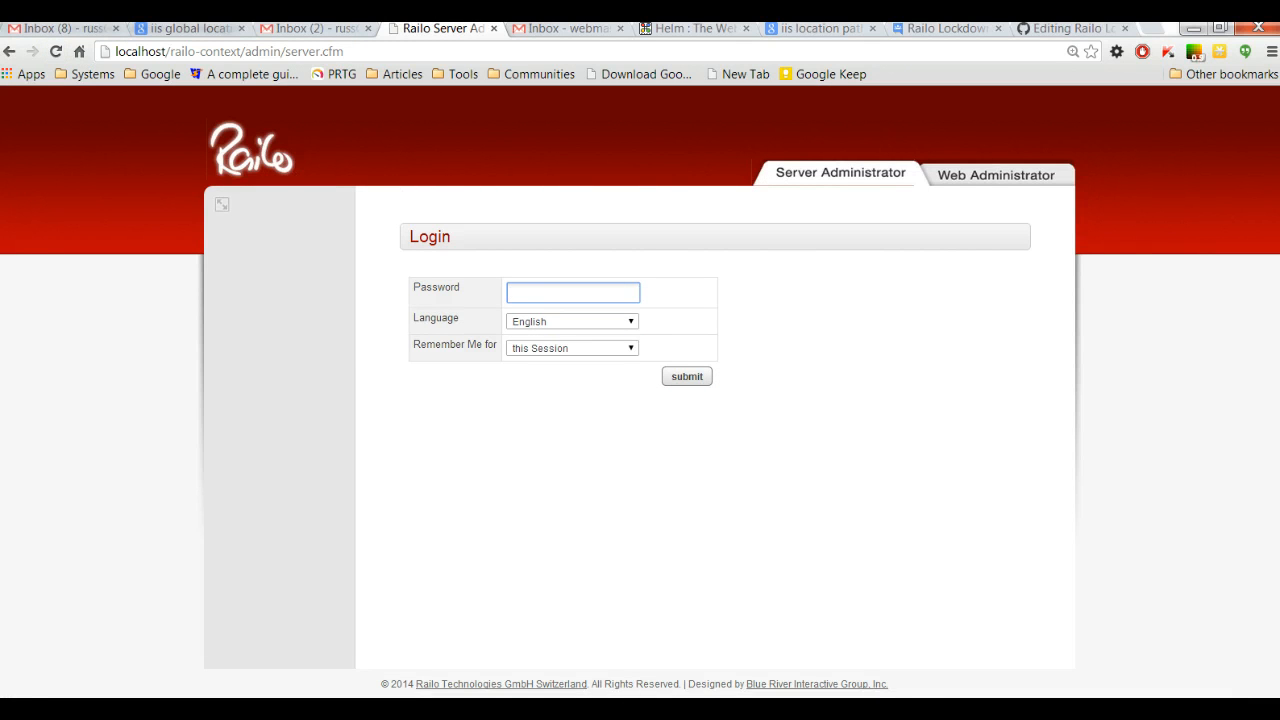
# Step: Switch to IIS Manager and check the denied URL sequences in the DELLXPS2 server's Request Filtering
pyautogui.hotkey('alt', 'Tab')
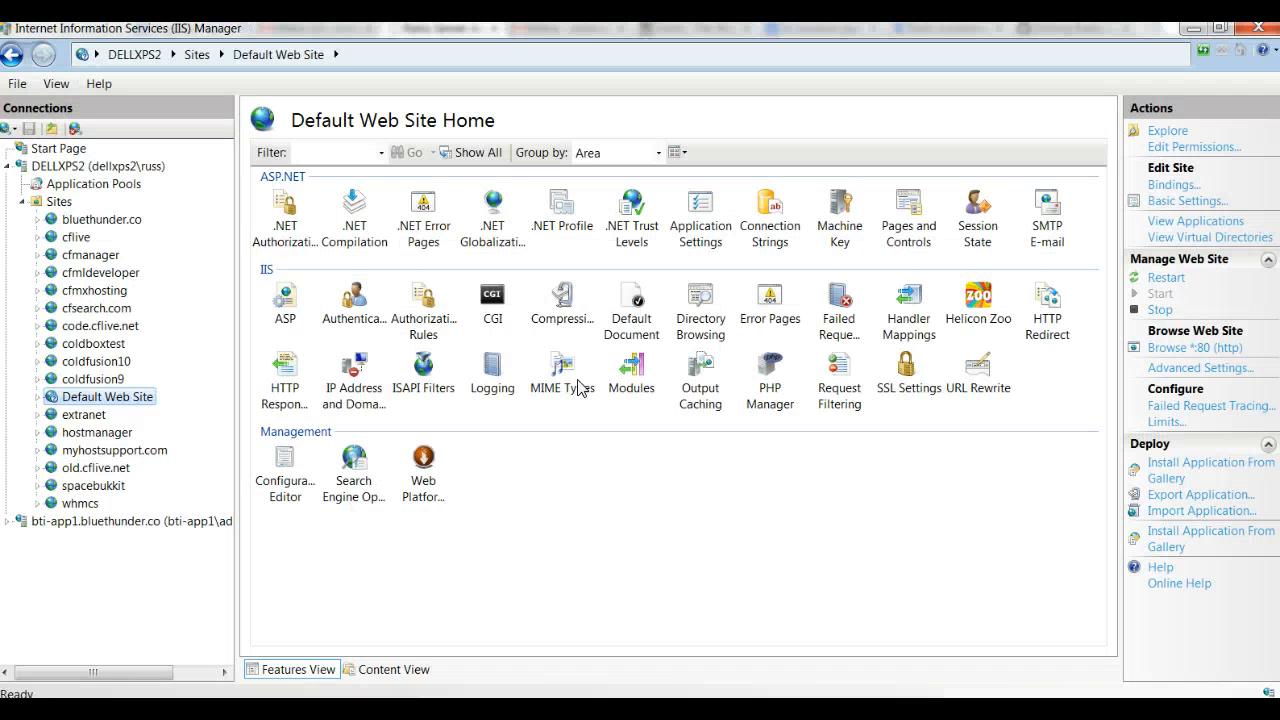
pyautogui.click(72, 167)
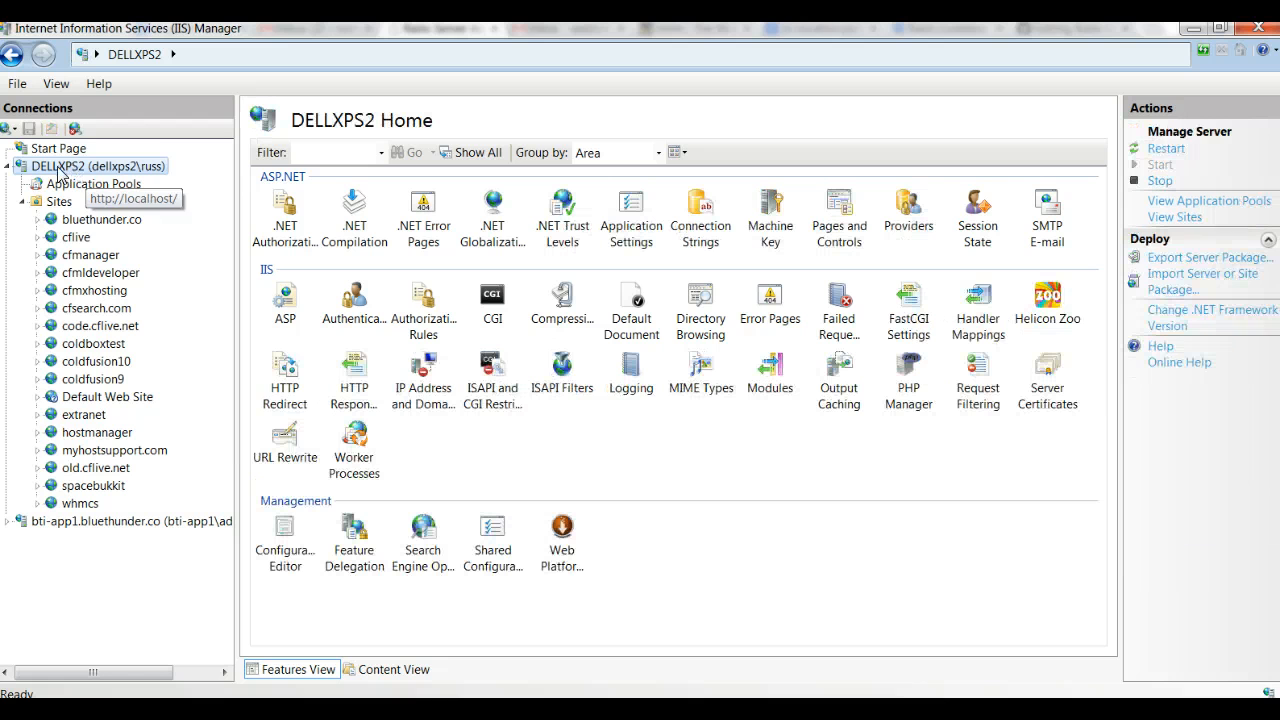
pyautogui.doubleClick(974, 378)
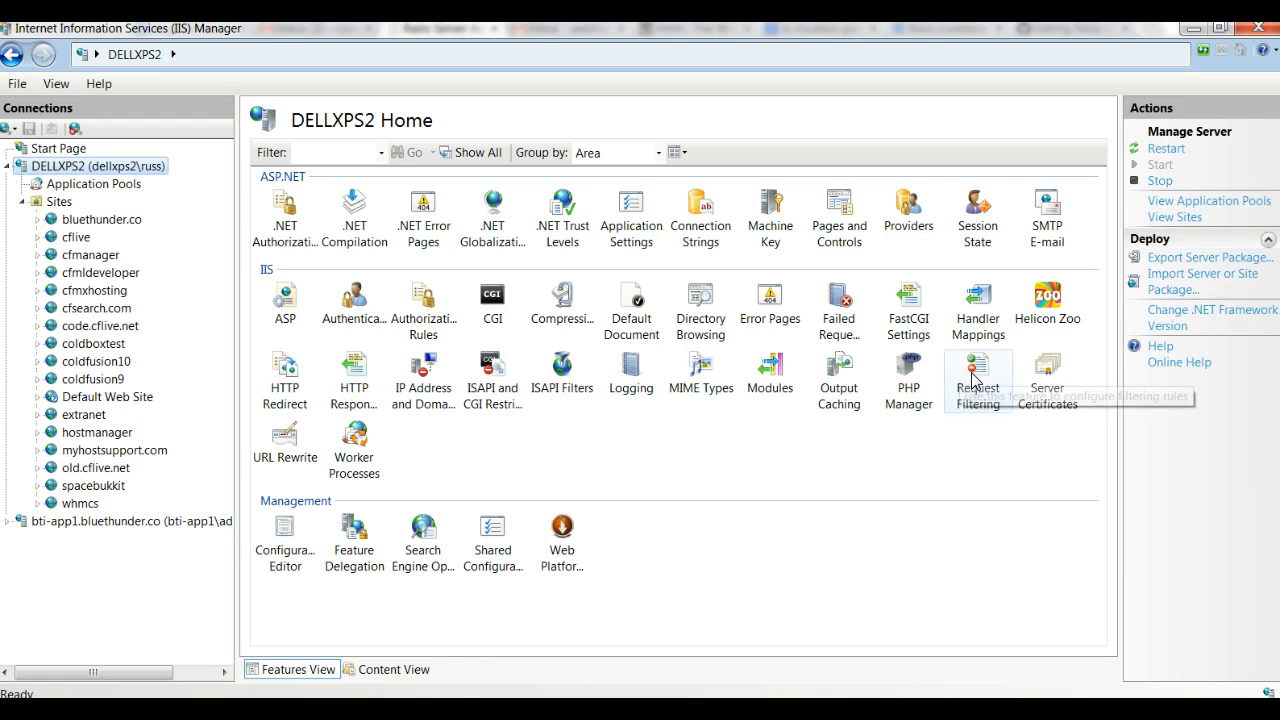
pyautogui.click(330, 216)
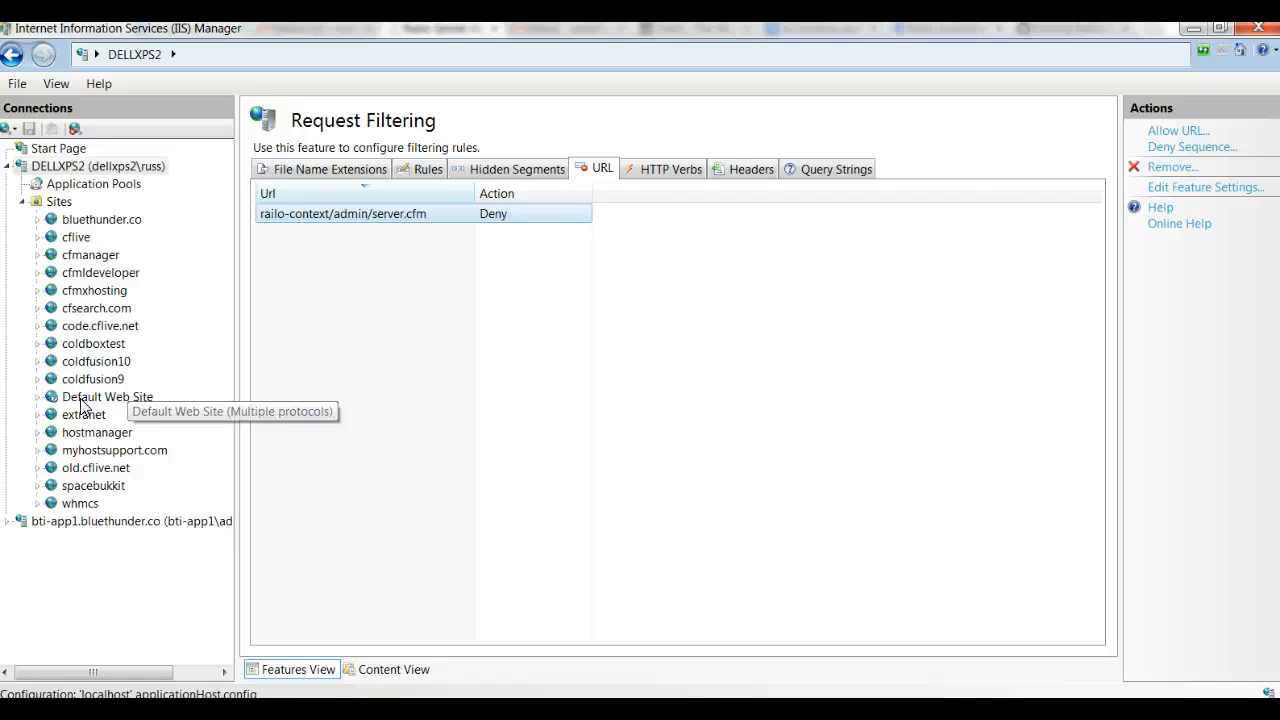
# Step: Set access for unspecified clients to Deny in the Default Web Site's IP Address and Domain Restrictions
pyautogui.click(83, 400)
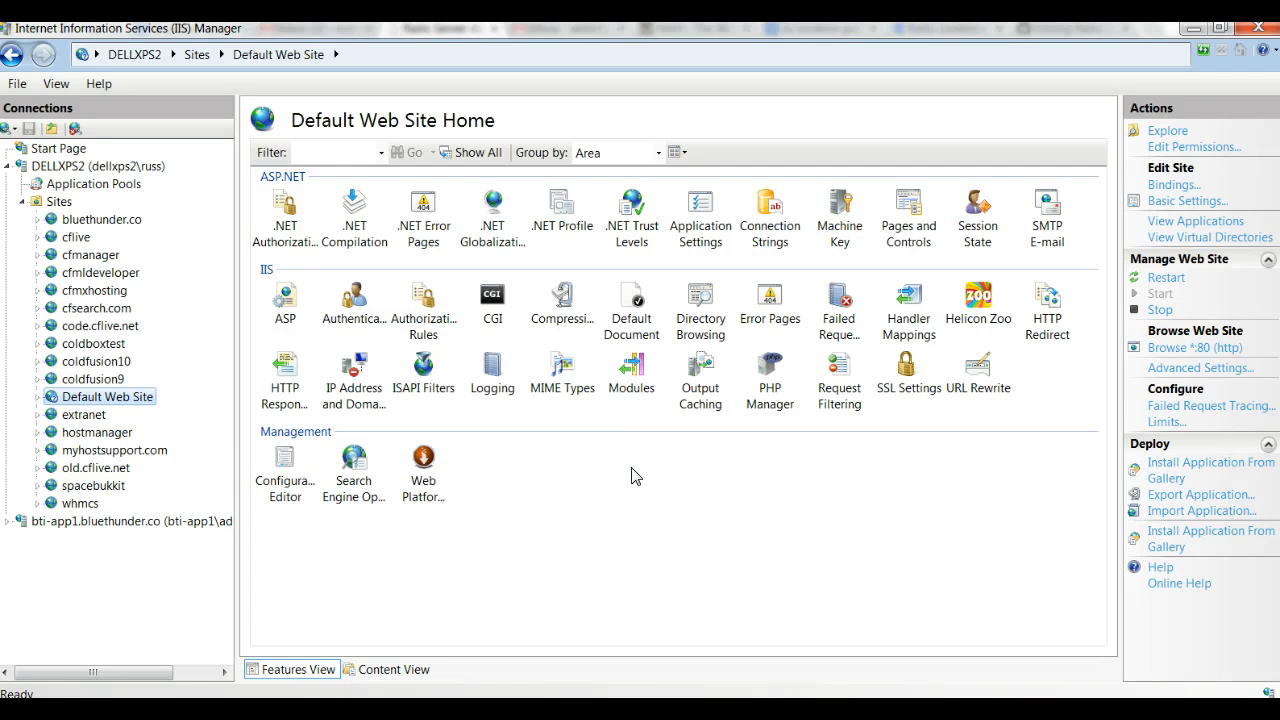
pyautogui.click(353, 373)
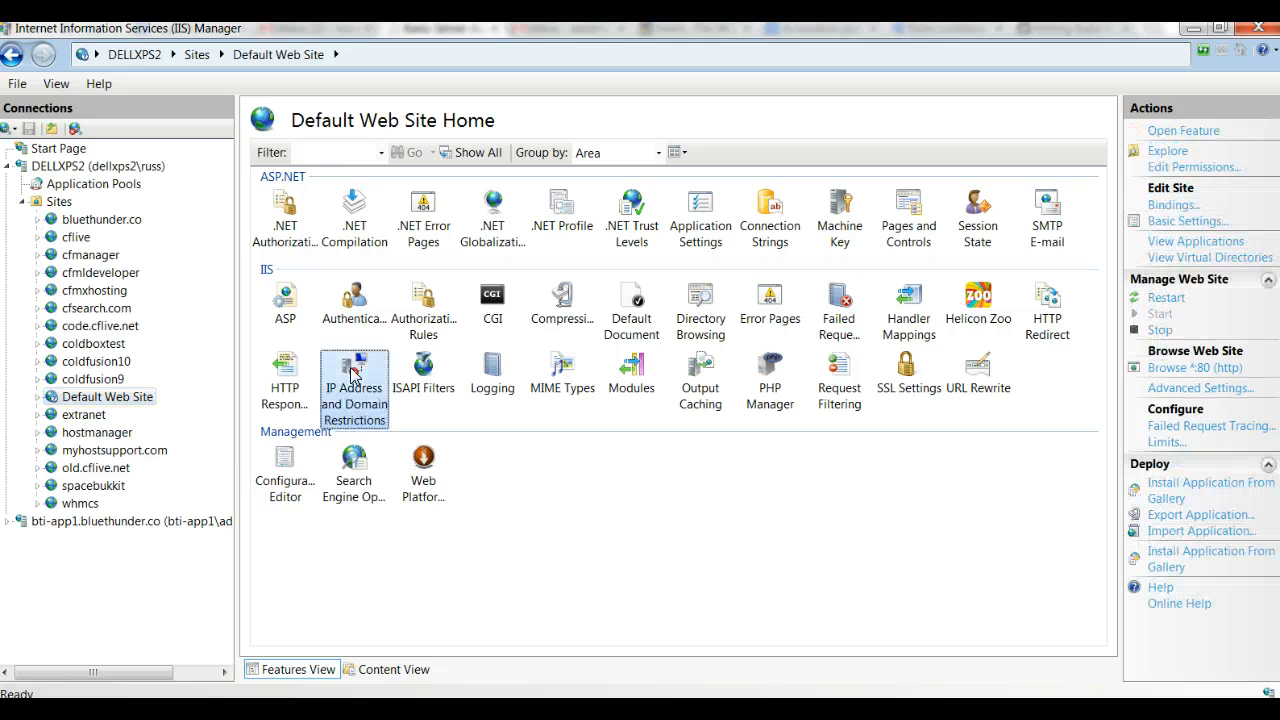
pyautogui.doubleClick(353, 373)
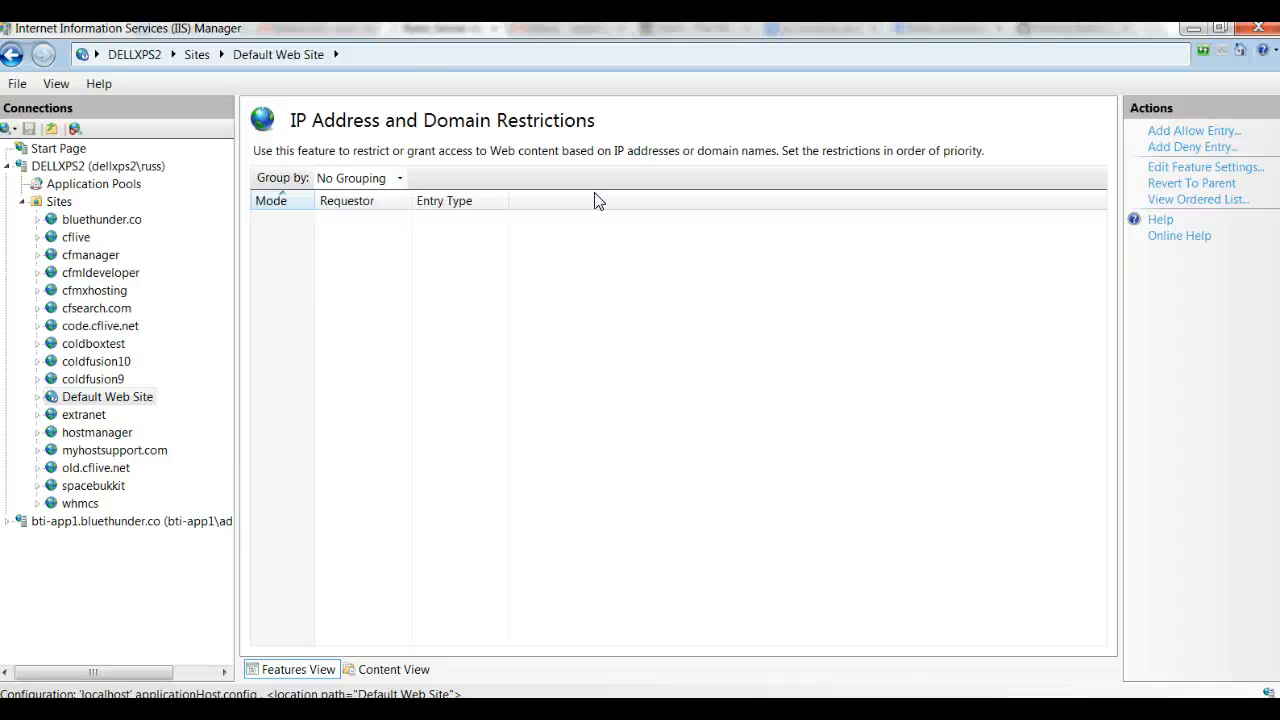
pyautogui.click(1187, 168)
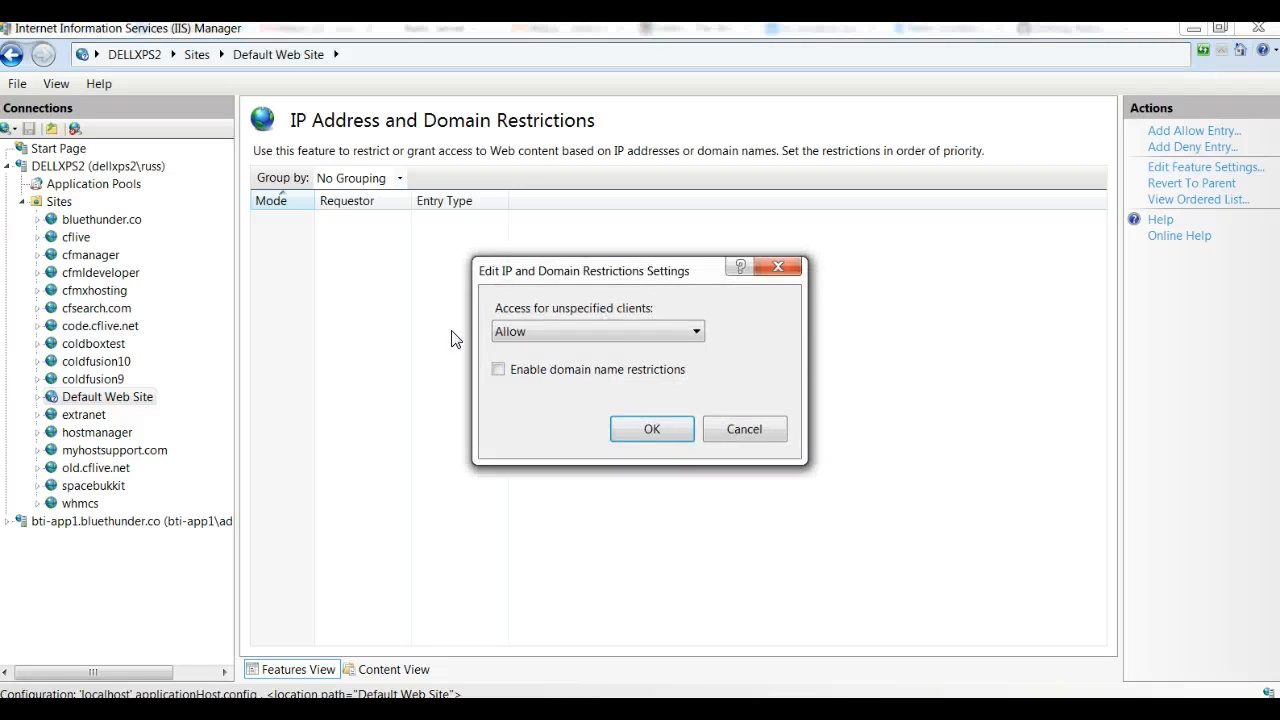
pyautogui.click(594, 334)
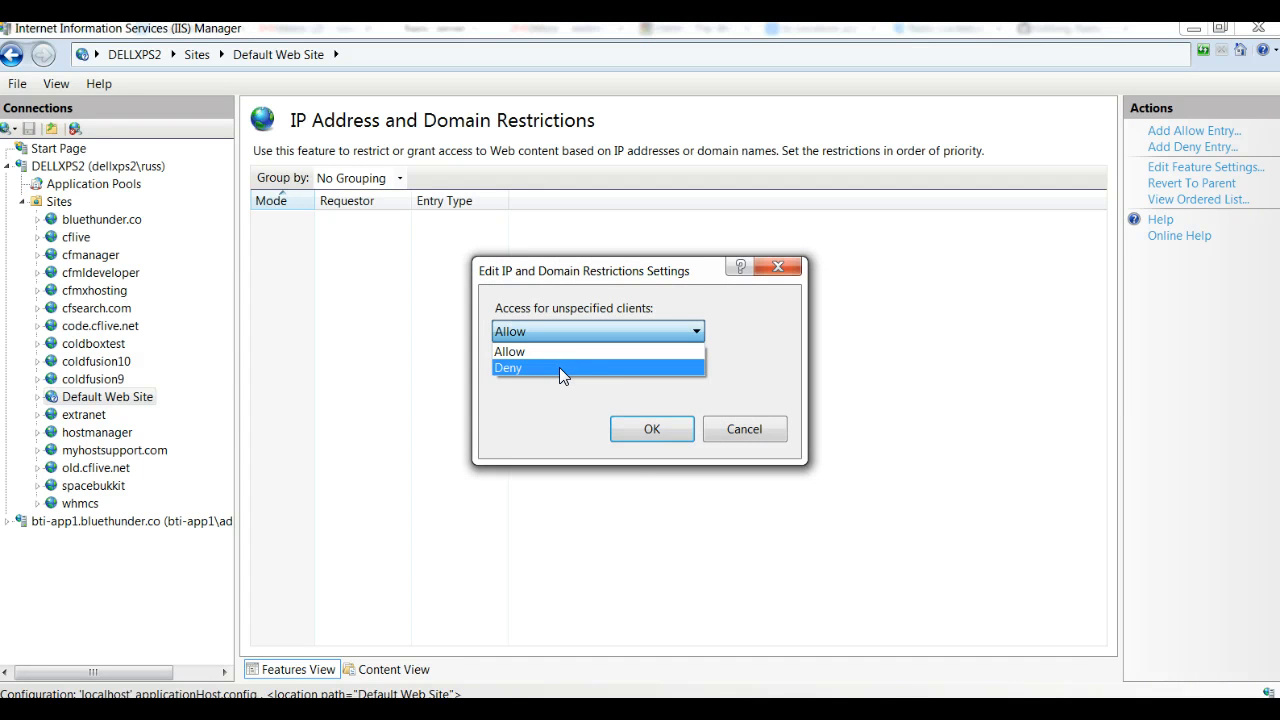
pyautogui.click(559, 368)
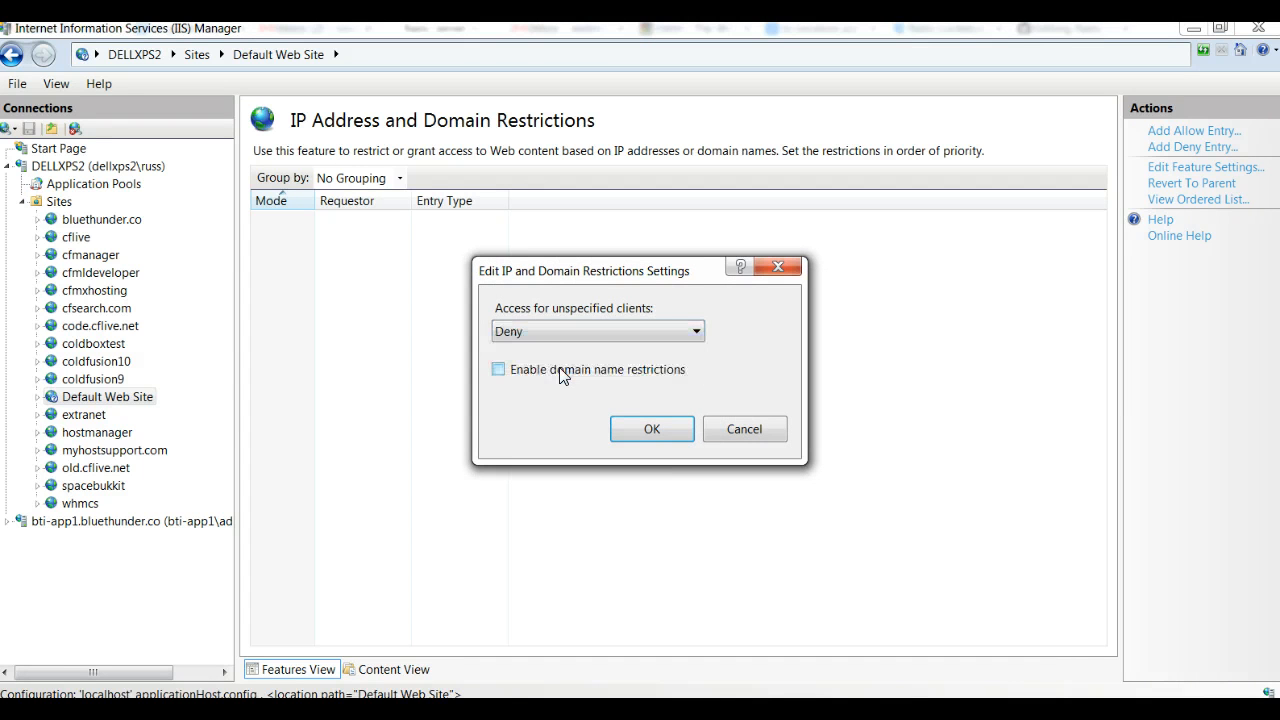
pyautogui.click(651, 430)
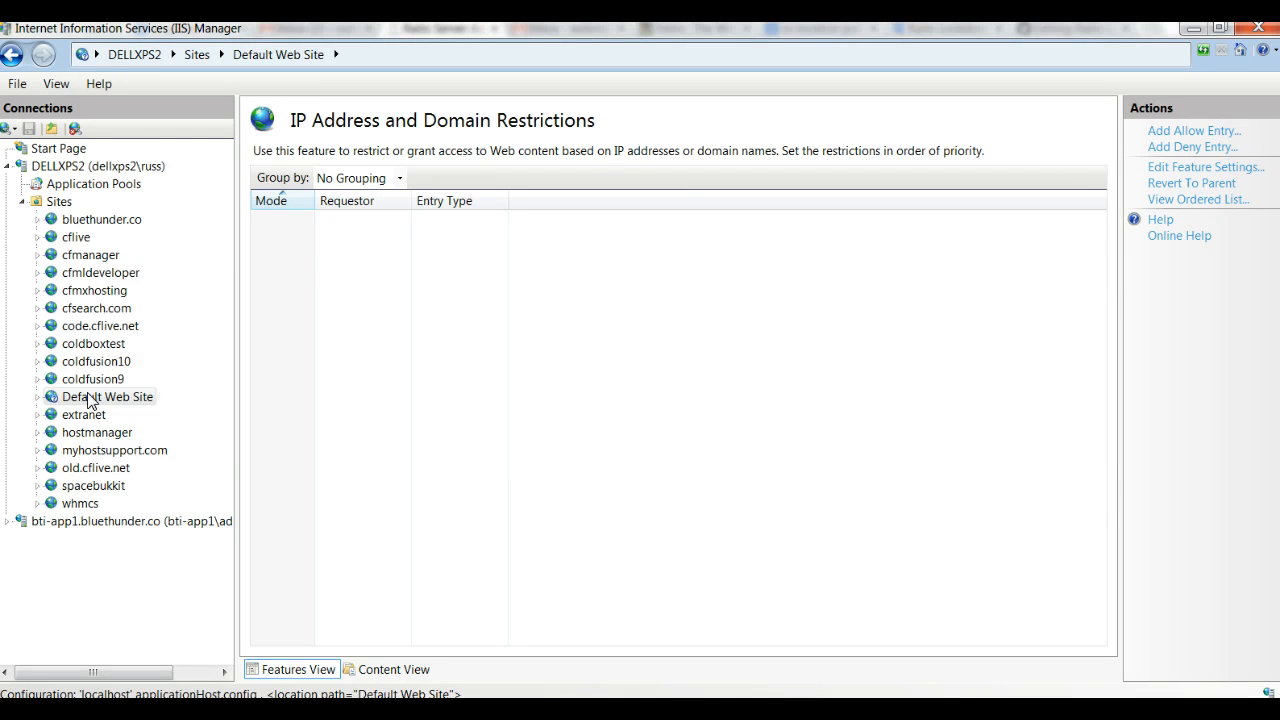
pyautogui.click(38, 397)
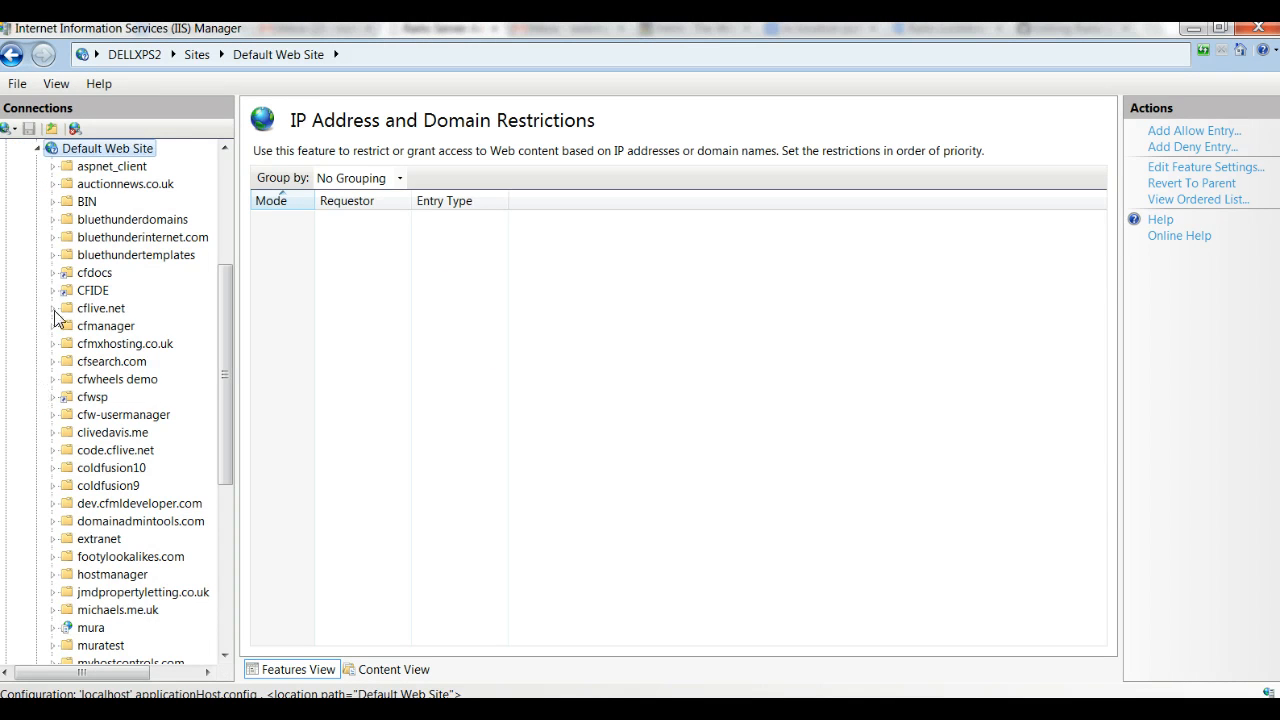
pyautogui.click(38, 150)
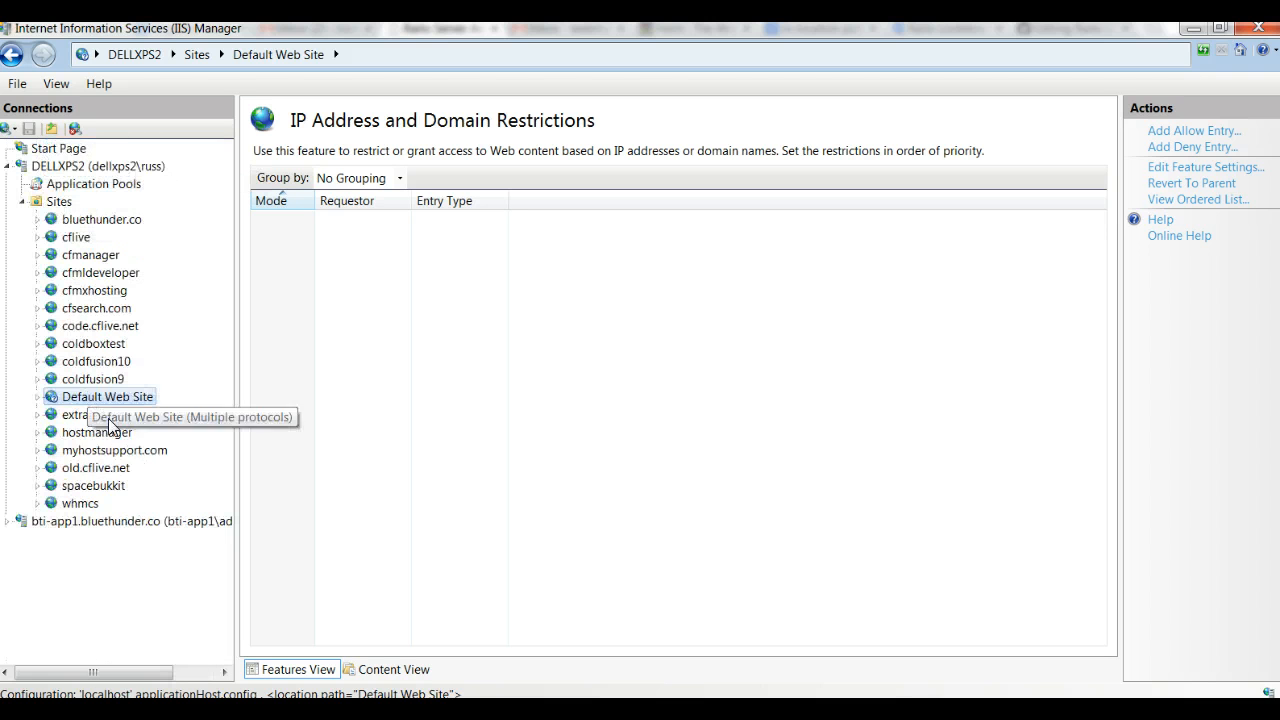
pyautogui.click(1200, 133)
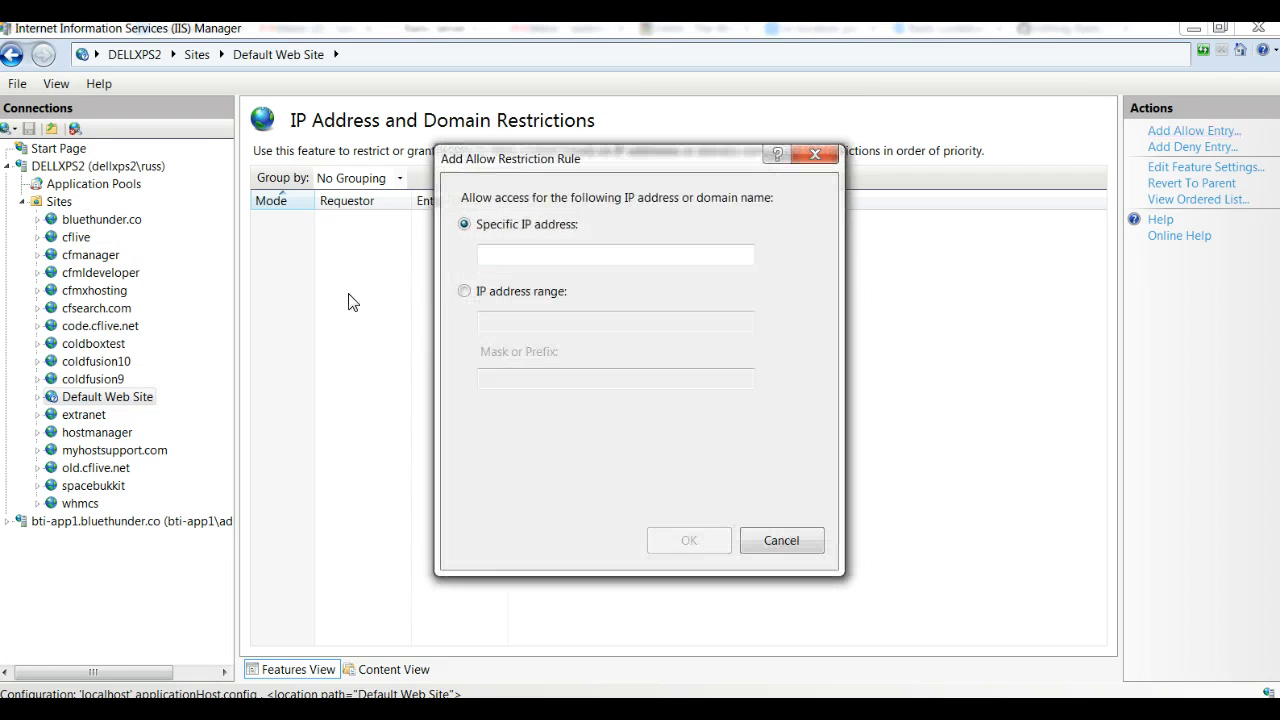
pyautogui.click(505, 257)
pyautogui.write('127.')
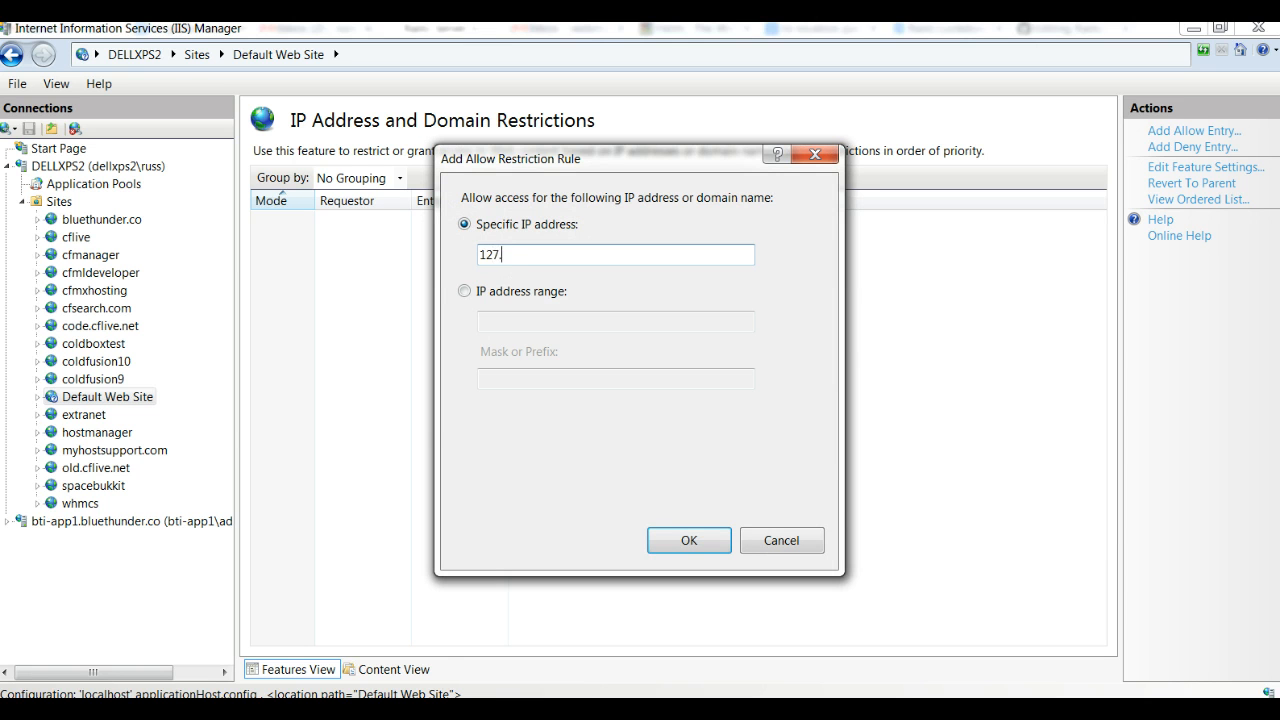
pyautogui.write('0.0.1')
pyautogui.click(793, 542)
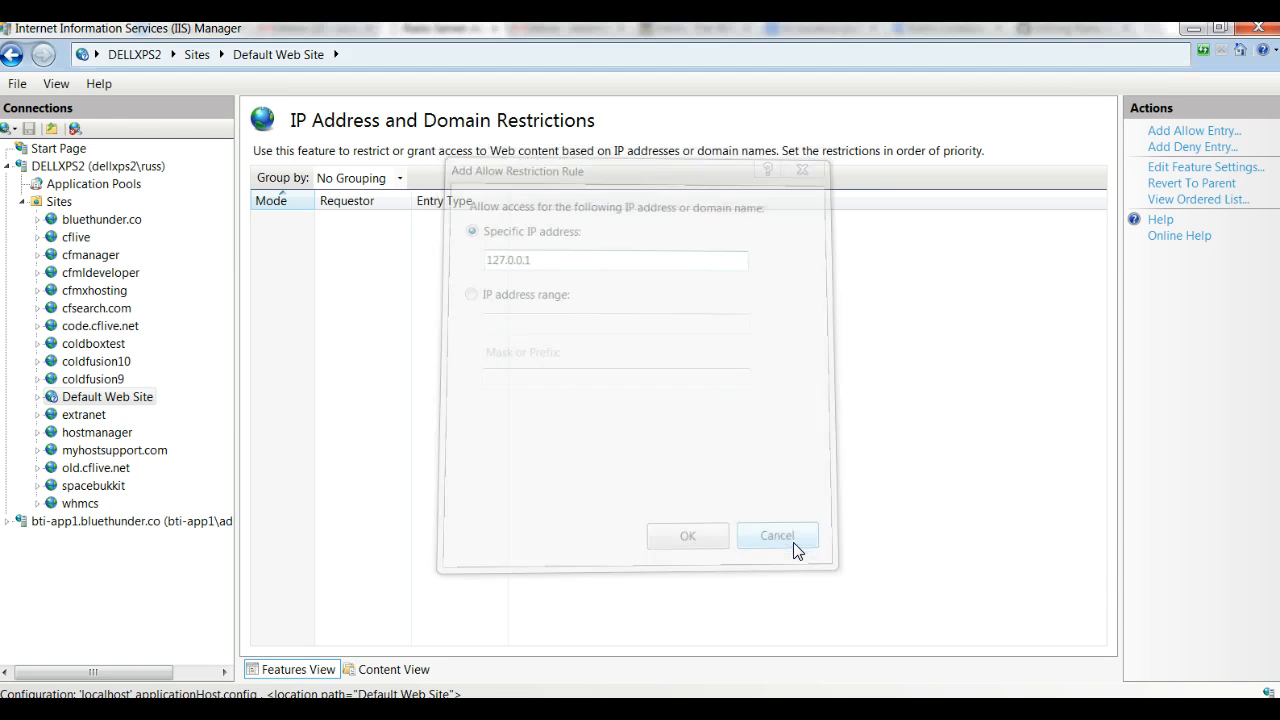
# Step: Switch to the browser and reload the Railo Server Administrator page to test the IP restriction
pyautogui.hotkey('alt', 'Tab')
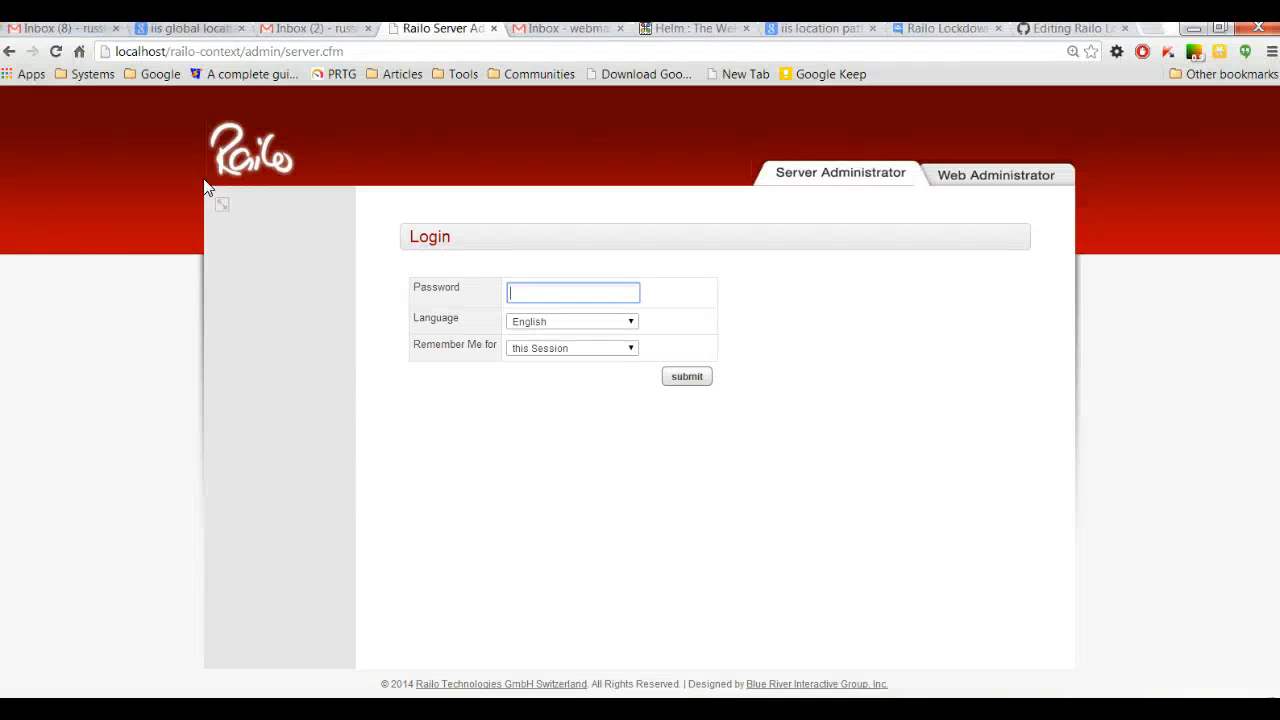
pyautogui.click(56, 52)
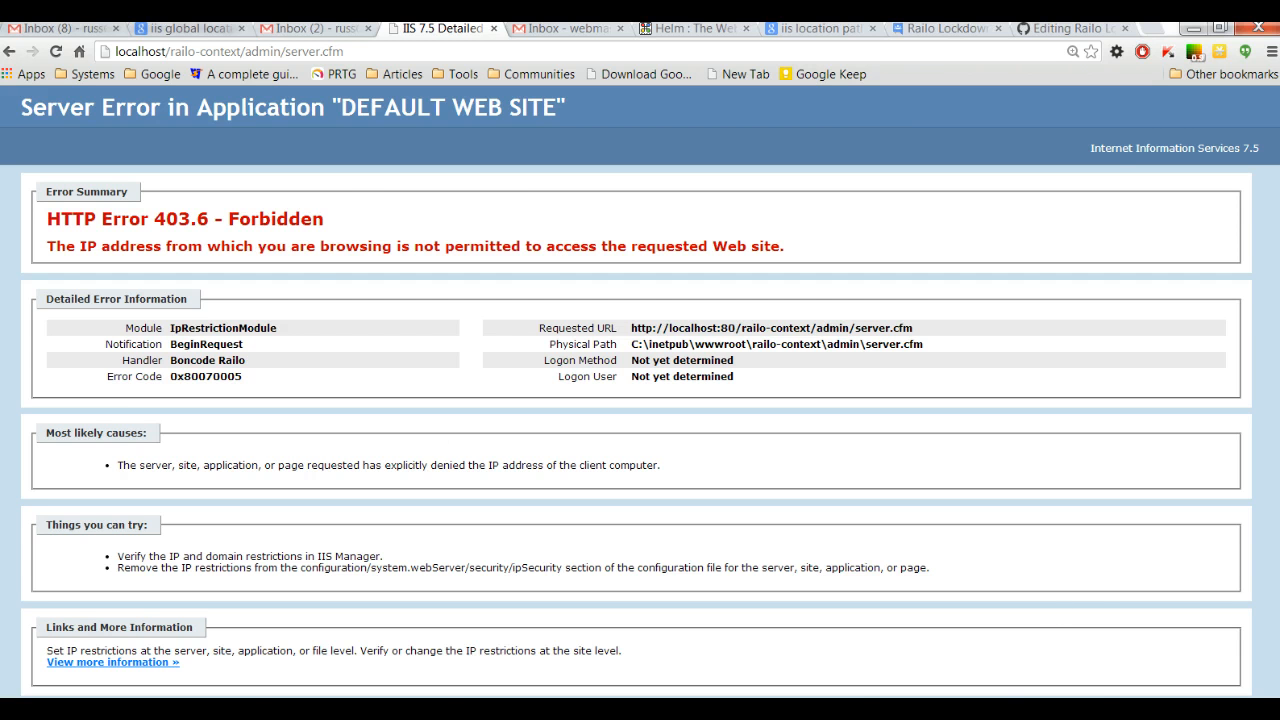
# Step: Switch to IIS Manager and add an allow entry for the specific IP address 127.0.0.1 to the Default Web Site's restrictions
pyautogui.click(985, 590)
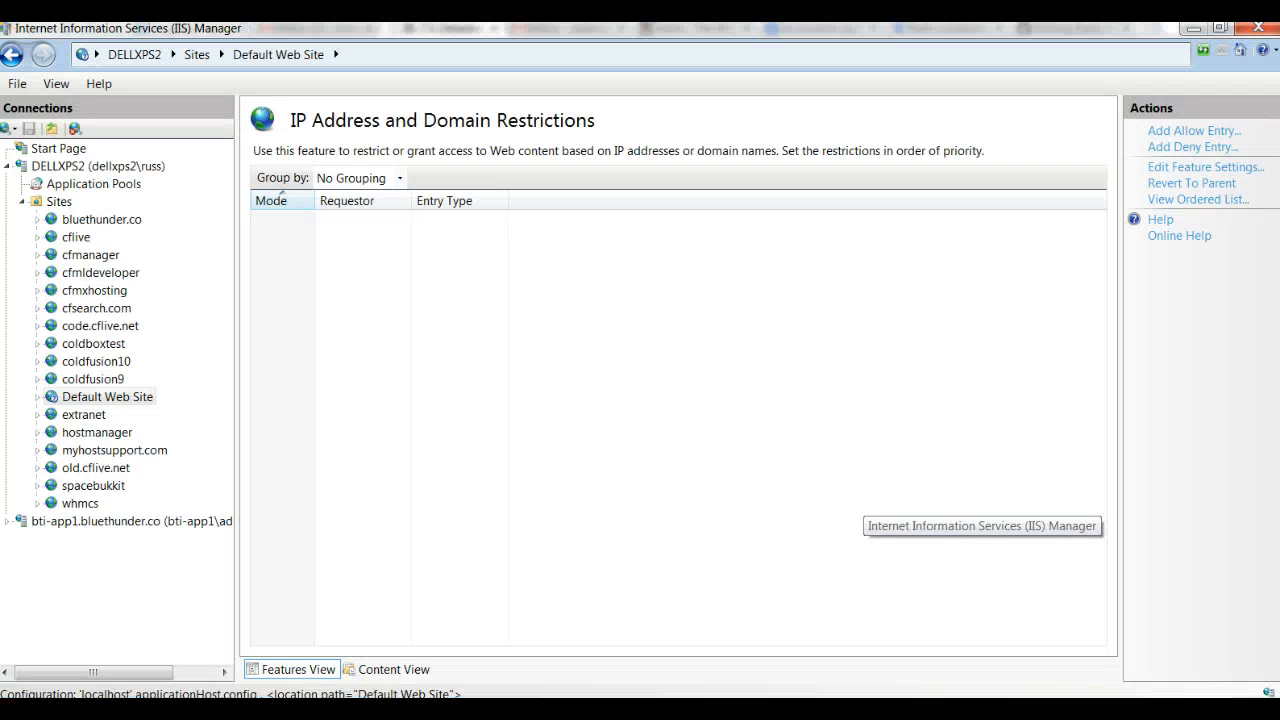
pyautogui.click(1196, 138)
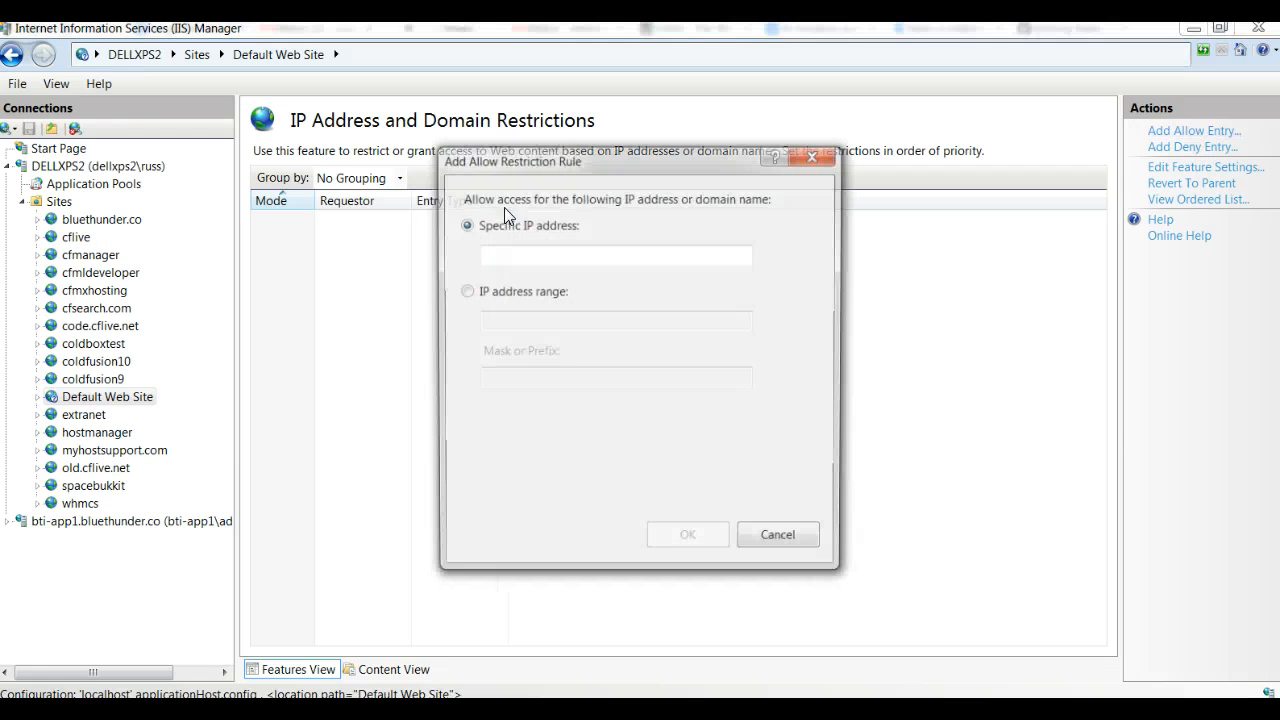
pyautogui.write('127')
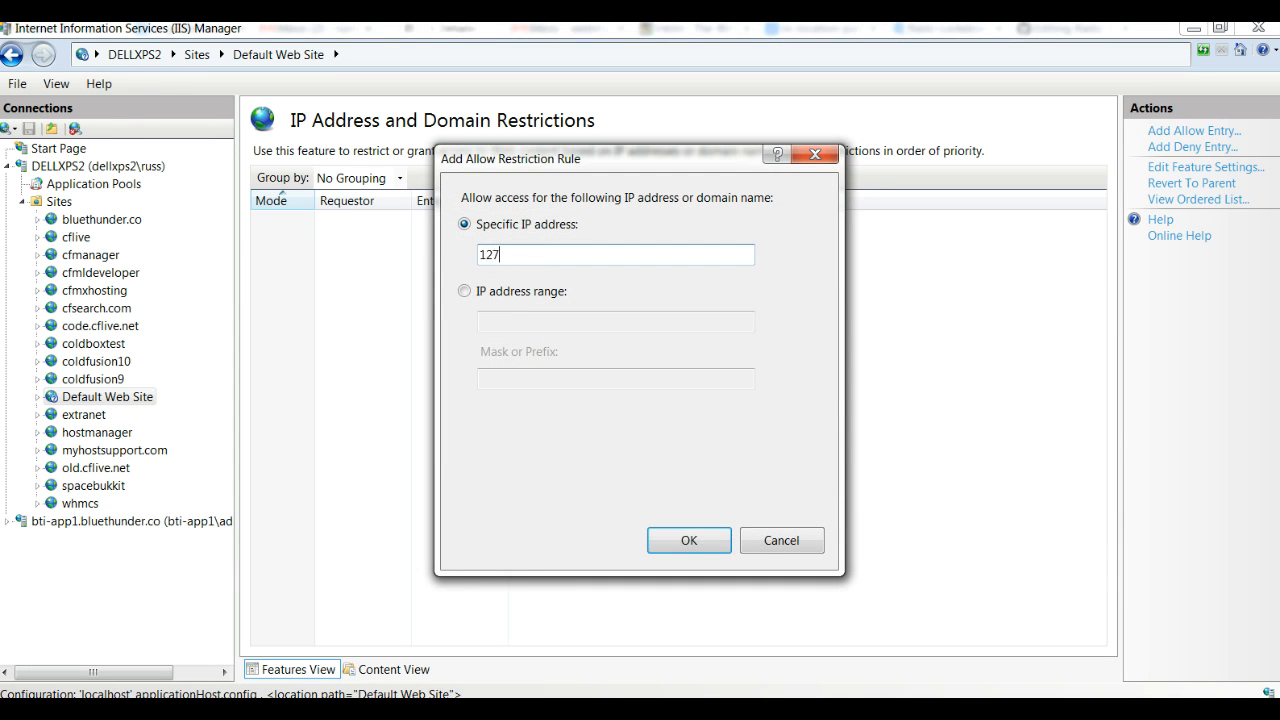
pyautogui.write('.0.0.1')
pyautogui.click(677, 537)
pyautogui.click(423, 228)
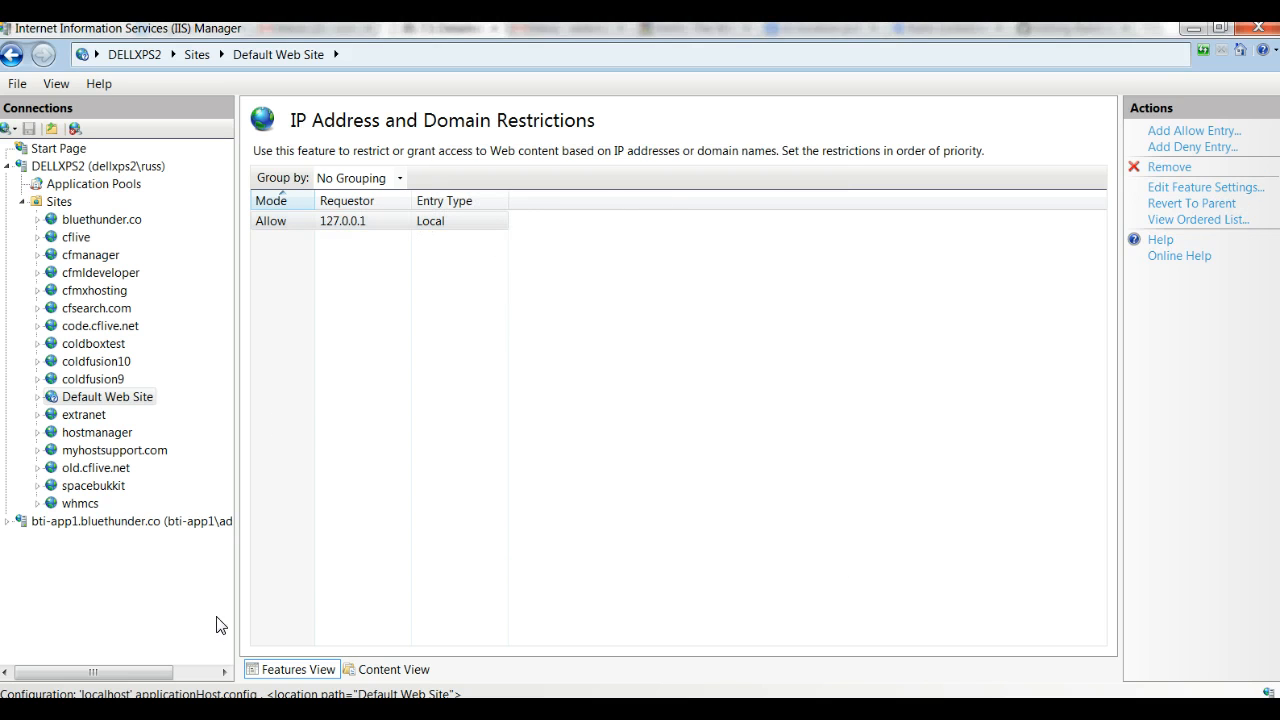
# Step: Switch to the browser and reload localhost/railo-context/admin/server.cfm to test access from the allowed local address
pyautogui.click(168, 708)
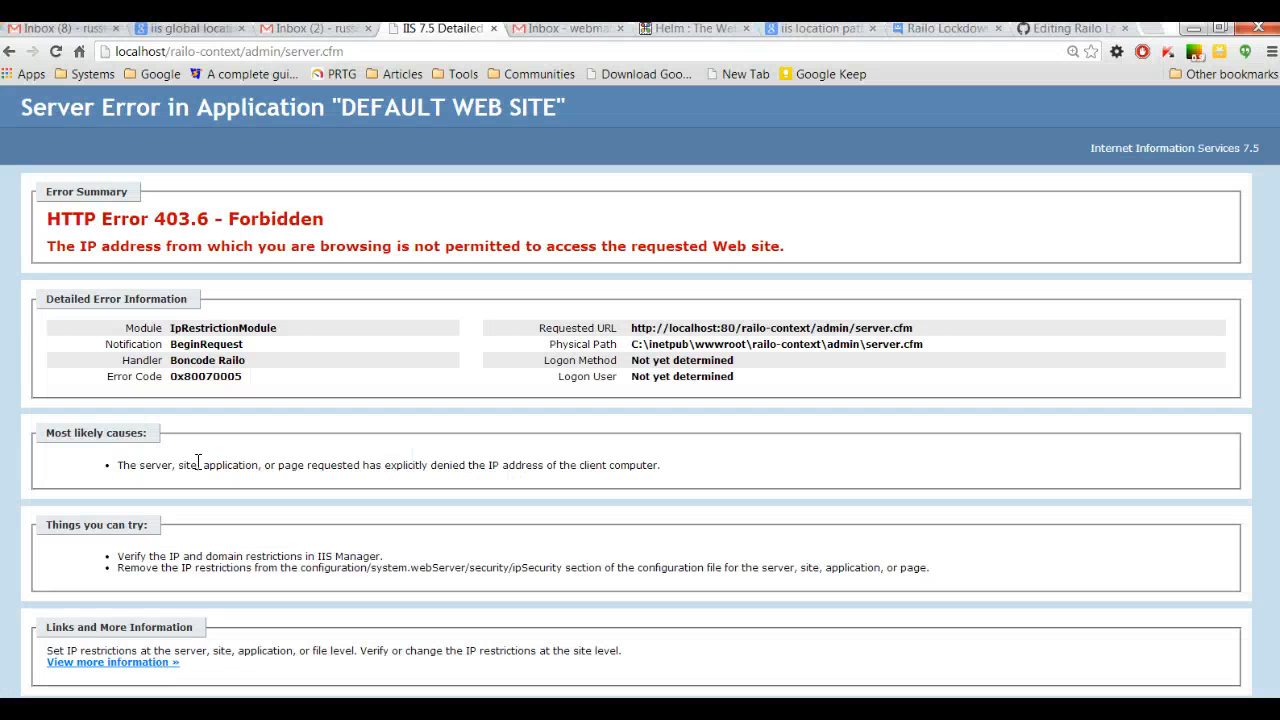
pyautogui.click(58, 53)
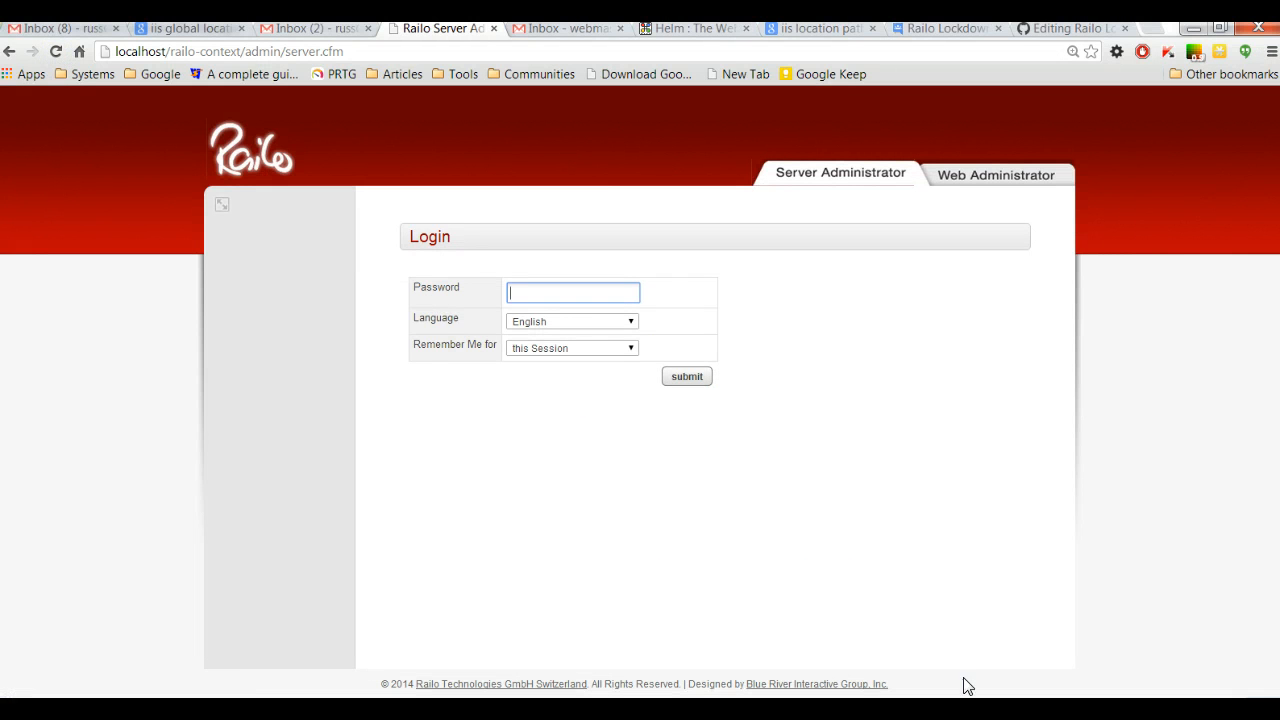
# Step: Switch to IIS Manager and add another allow entry for the specific IP address 1.2.3.4 to the Default Web Site's restrictions
pyautogui.click(980, 708)
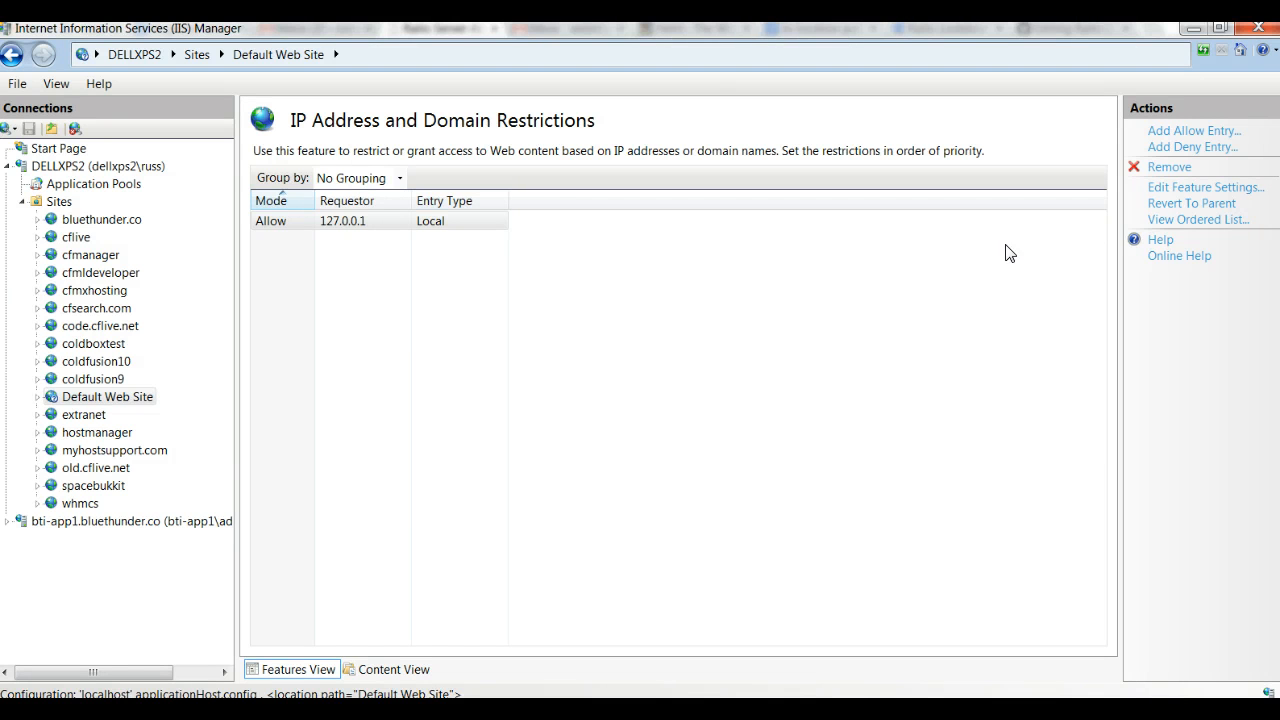
pyautogui.click(1194, 131)
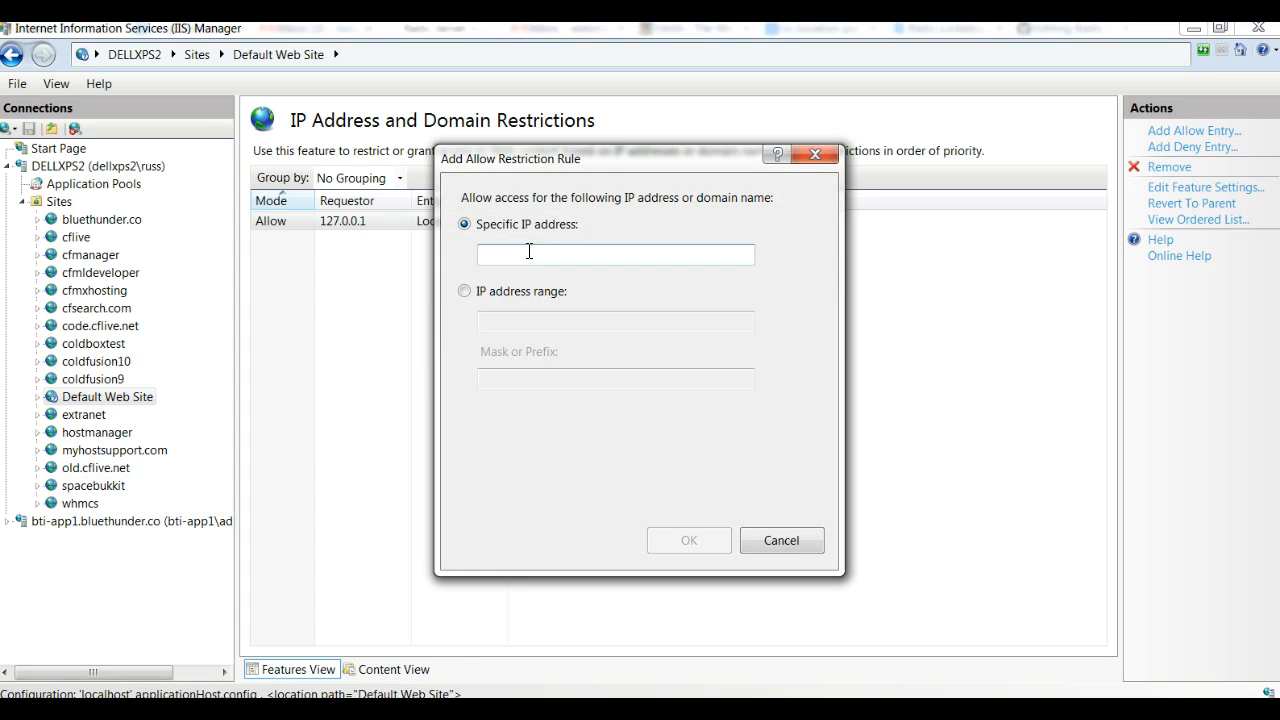
pyautogui.write('1.2')
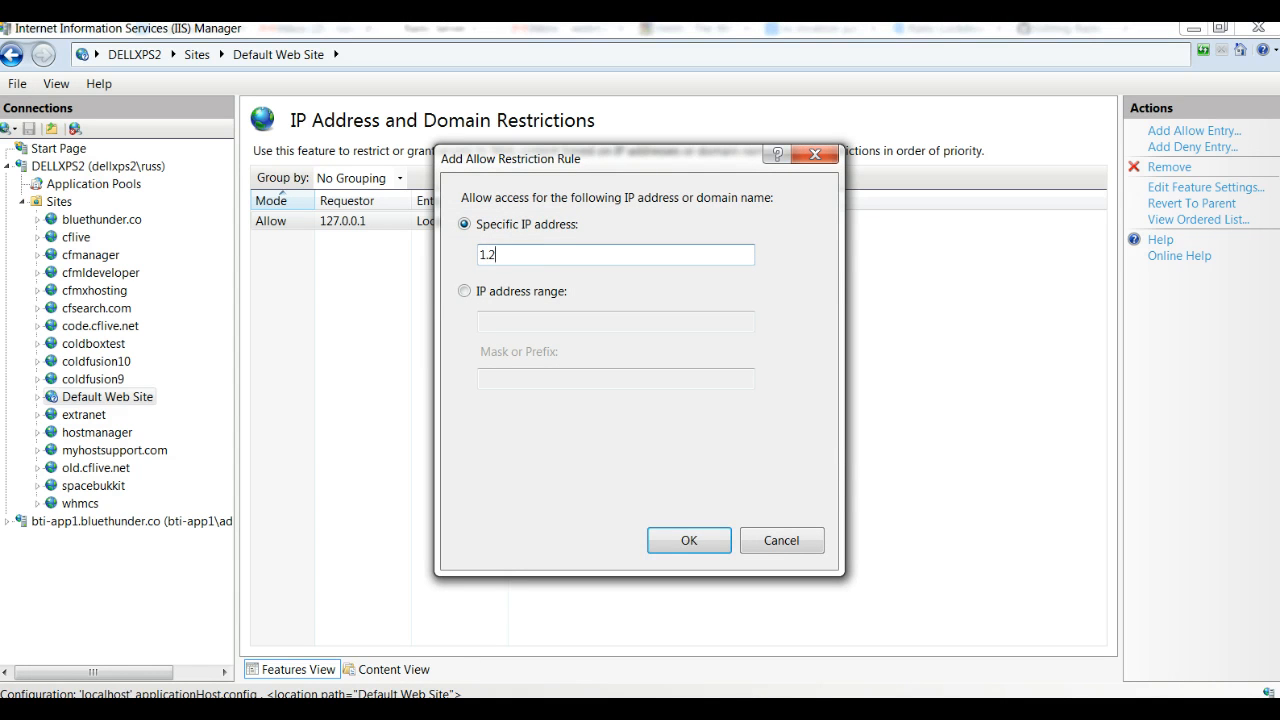
pyautogui.write('.3.4')
pyautogui.click(694, 540)
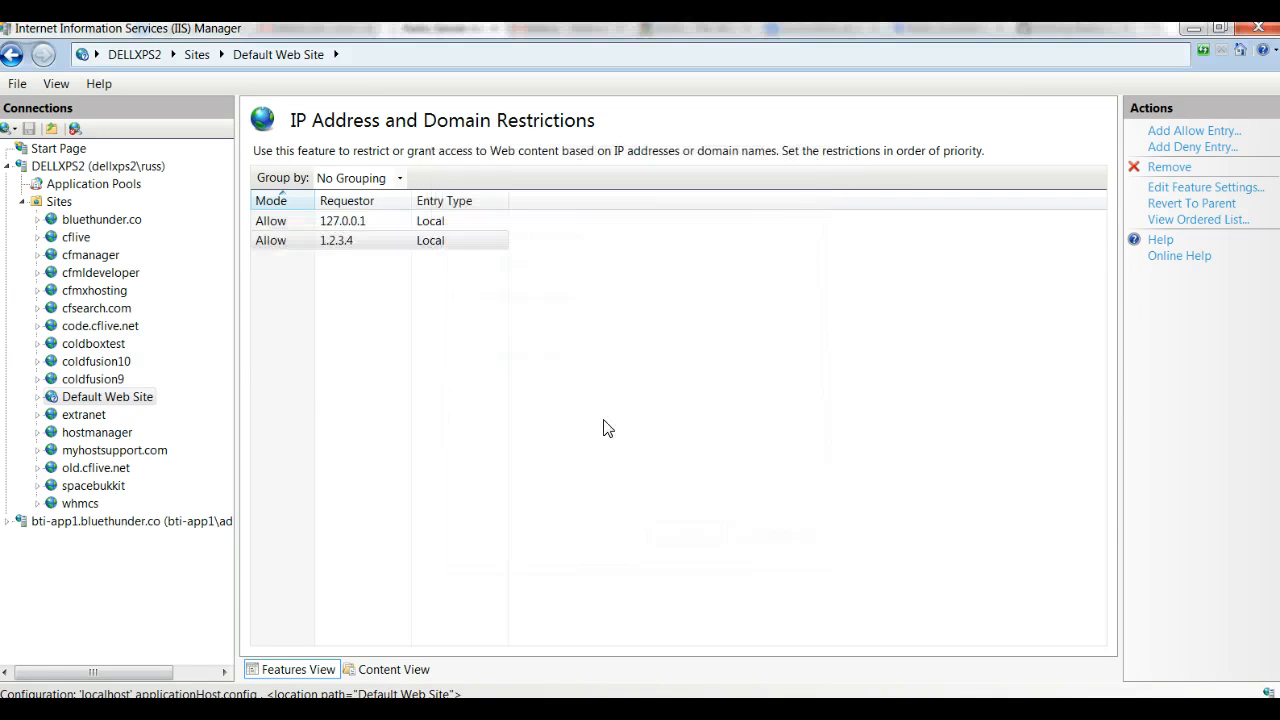
pyautogui.click(474, 242)
pyautogui.click(508, 310)
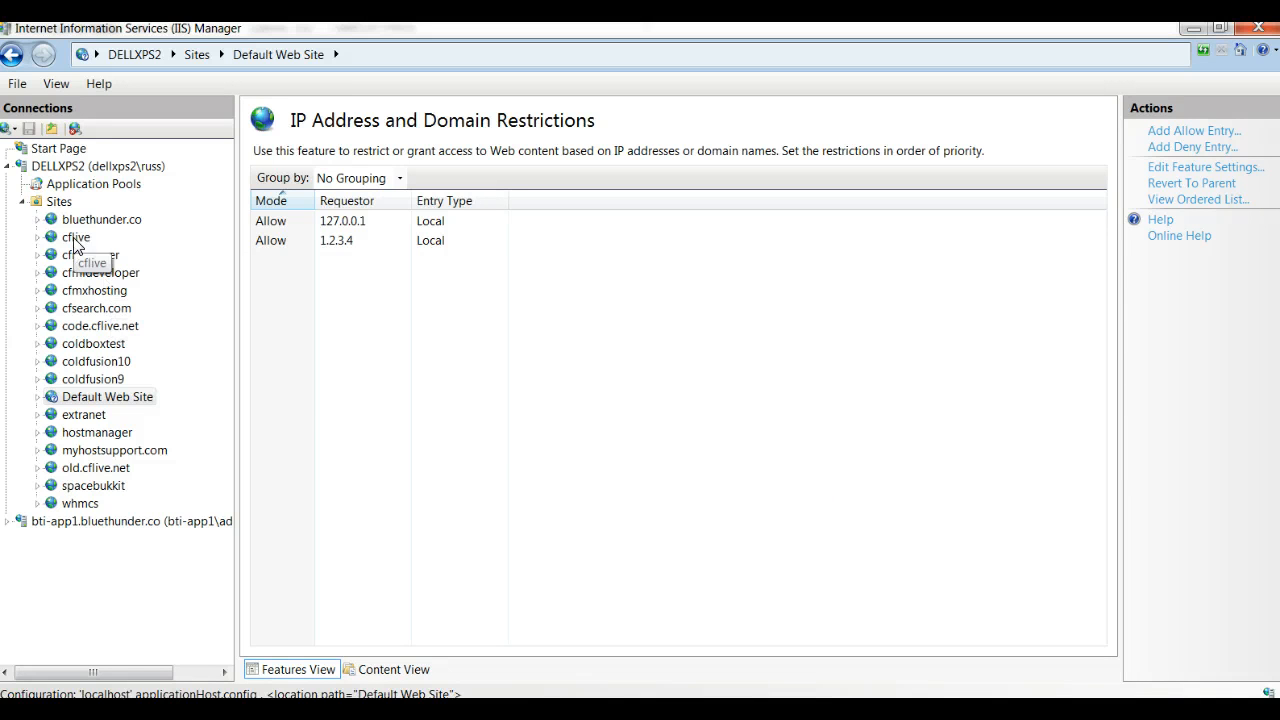
# Step: Open the URL rules in Request Filtering for the DELLXPS2 server and select the /railo-context rule
pyautogui.click(70, 168)
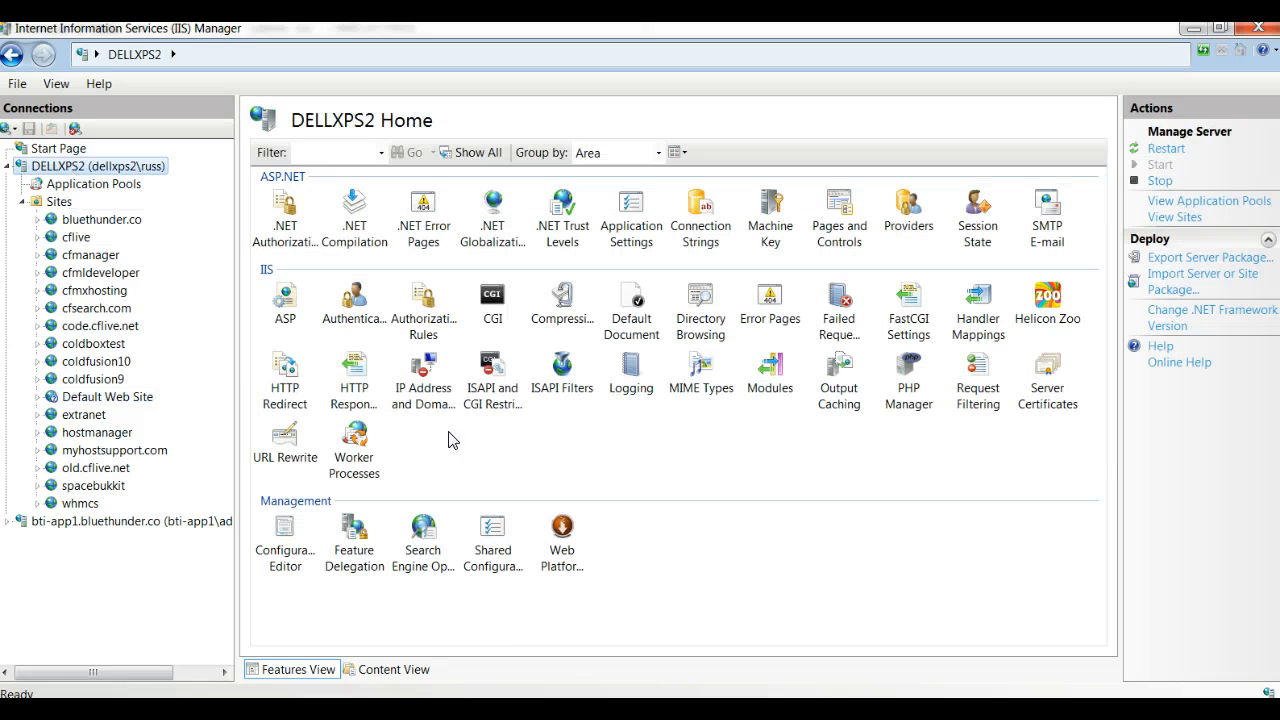
pyautogui.click(984, 384)
pyautogui.doubleClick(984, 384)
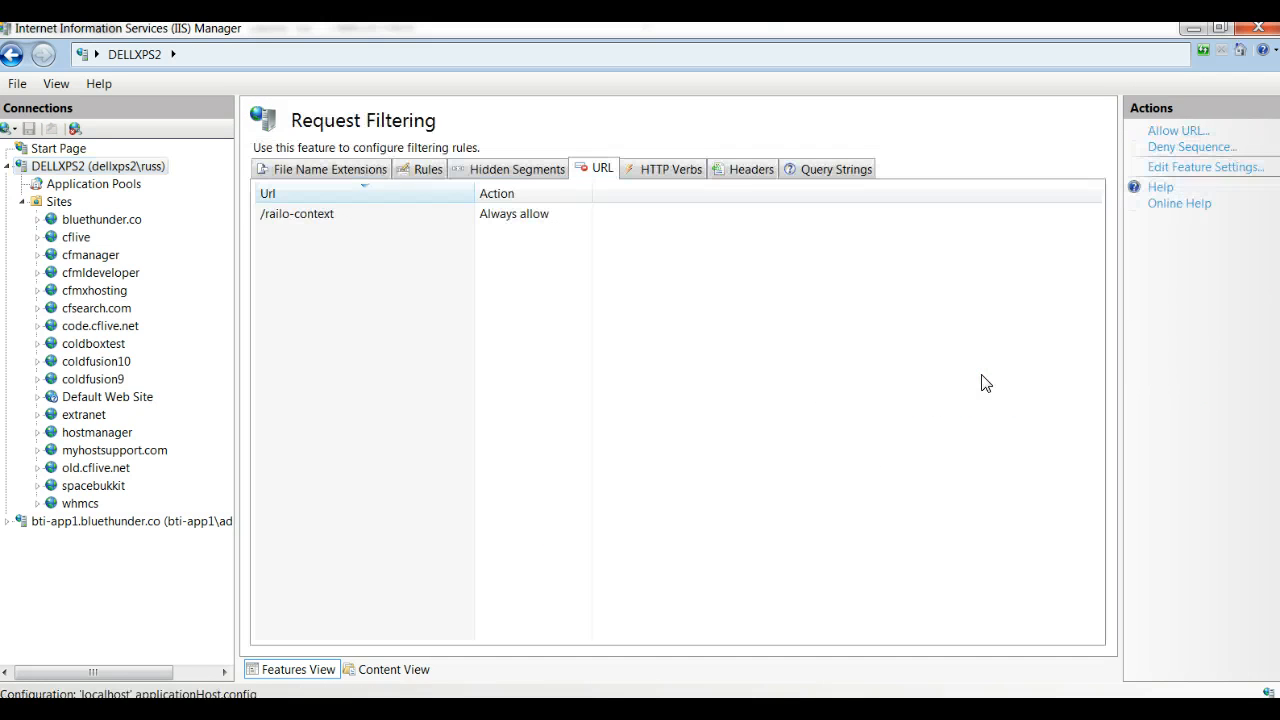
pyautogui.click(283, 214)
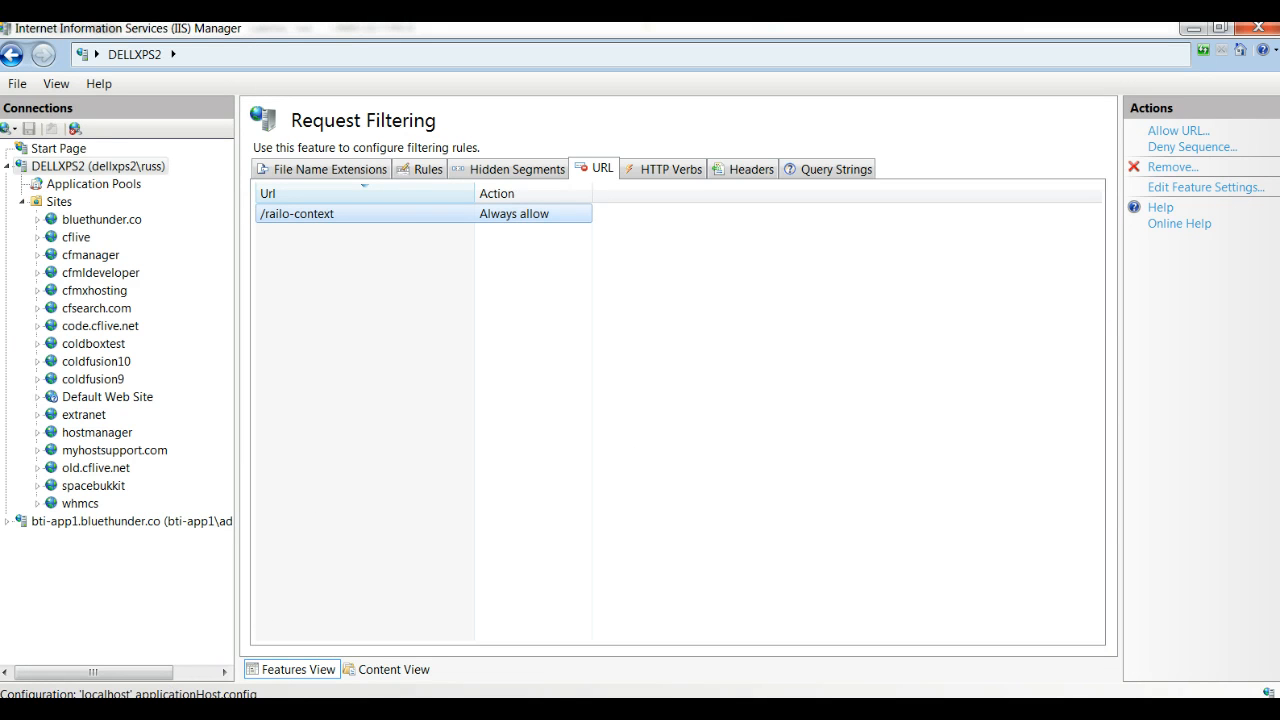
# Step: Copy railo-context/admin/server.cfm from the browser's address, and remove the selected /railo-context allow rule in IIS Manager
pyautogui.hotkey('alt', 'Tab')
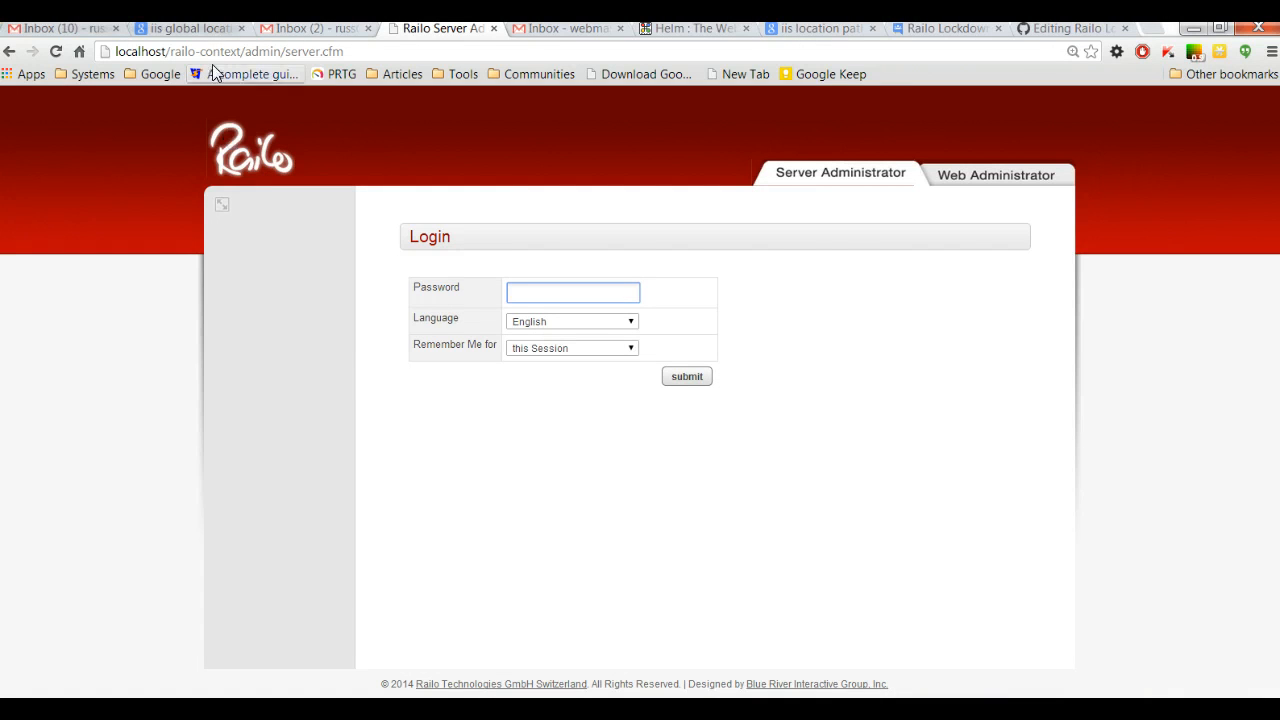
pyautogui.moveTo(172, 51); pyautogui.dragTo(380, 56)
pyautogui.hotkey('ctrl', 'c')
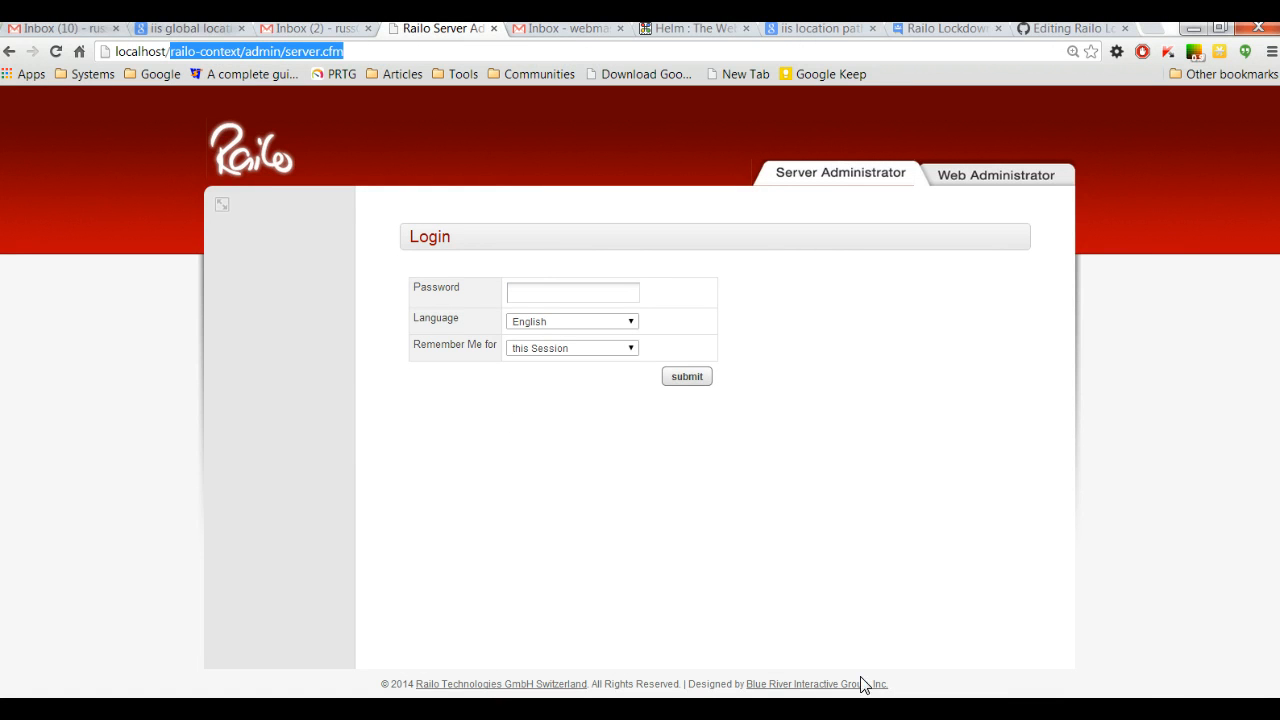
pyautogui.hotkey('alt', 'Tab')
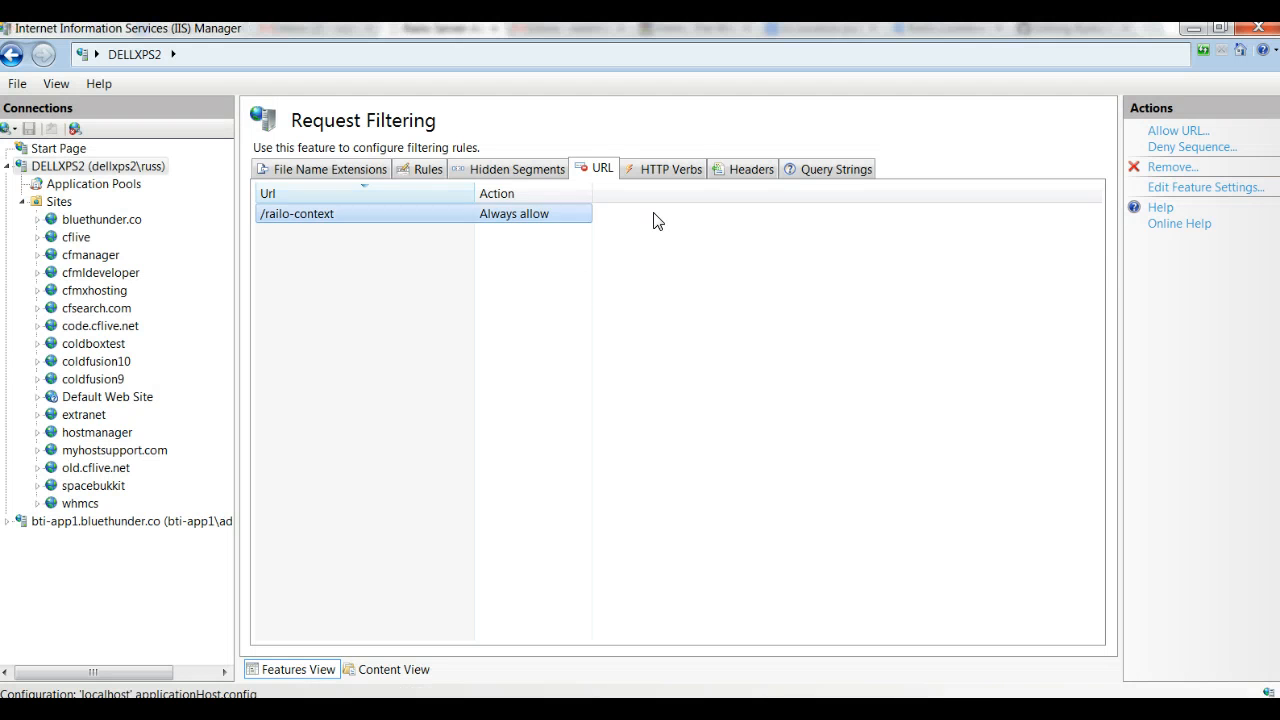
pyautogui.click(1168, 172)
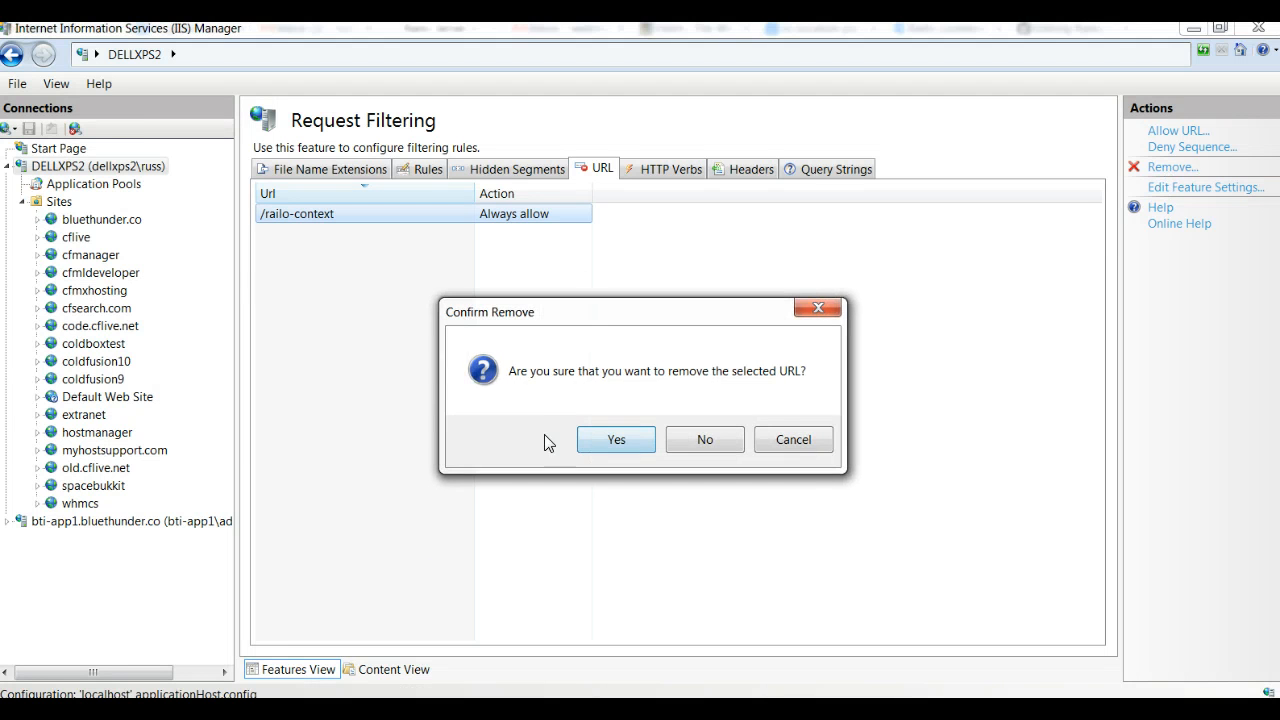
pyautogui.click(604, 440)
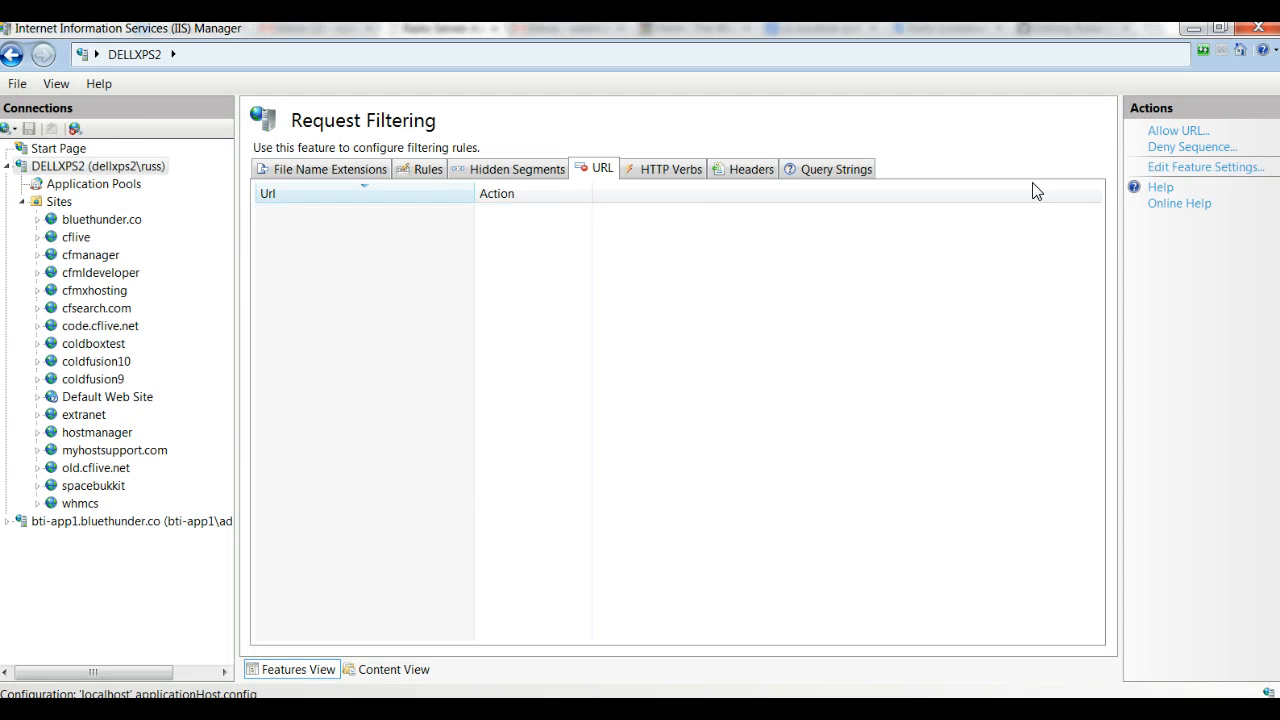
# Step: Add a server-level deny sequence for the URL railo-context/admin/server.cfm in Request Filtering
pyautogui.click(1180, 131)
pyautogui.click(703, 413)
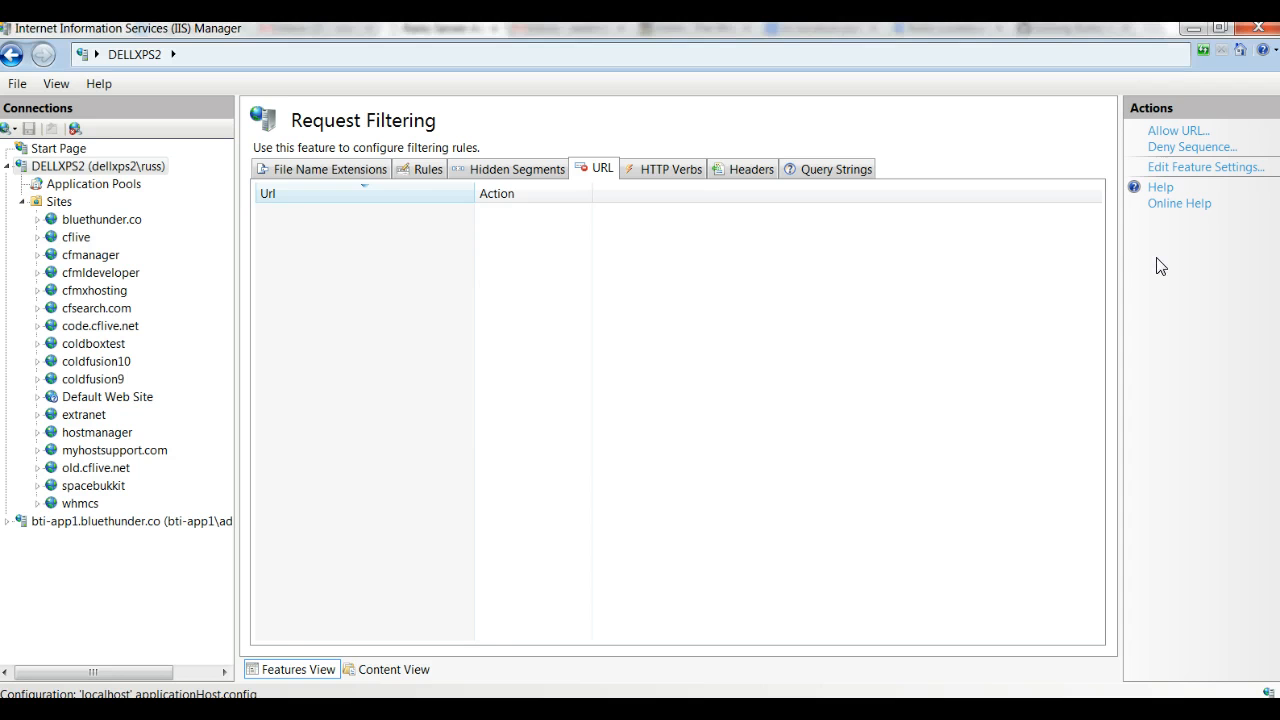
pyautogui.click(1160, 147)
pyautogui.hotkey('ctrl', 'v')
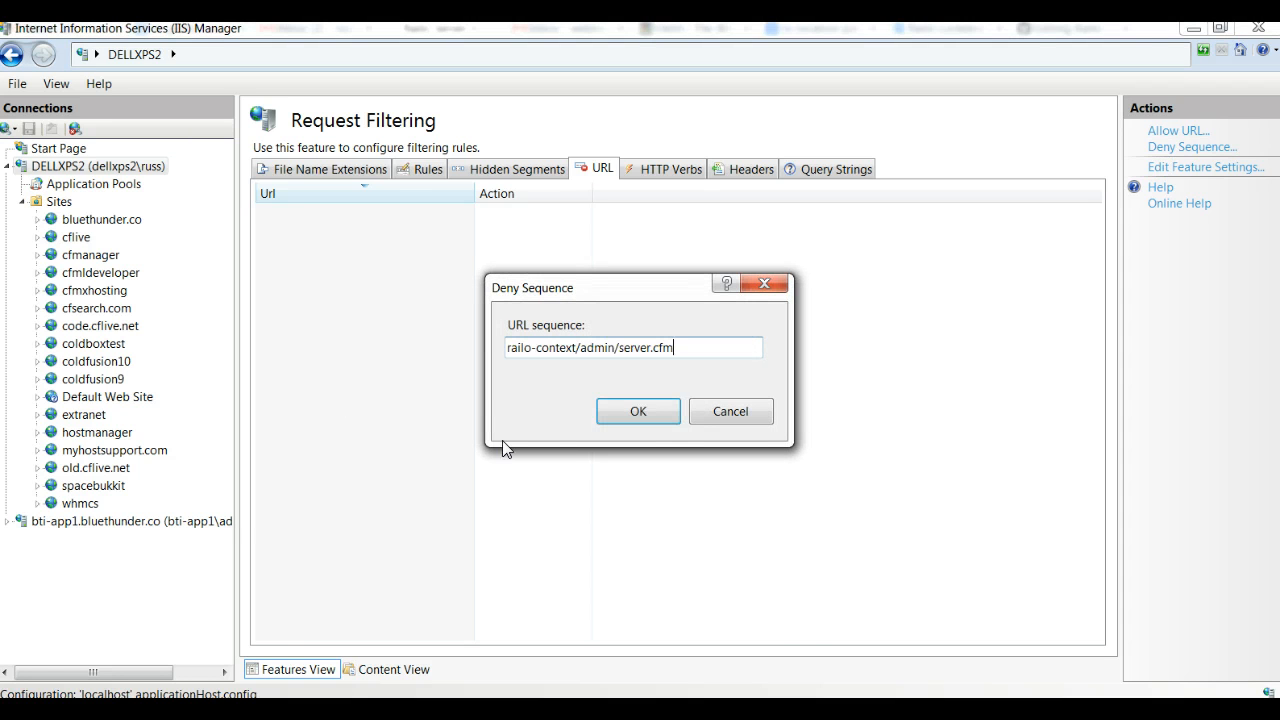
pyautogui.click(656, 413)
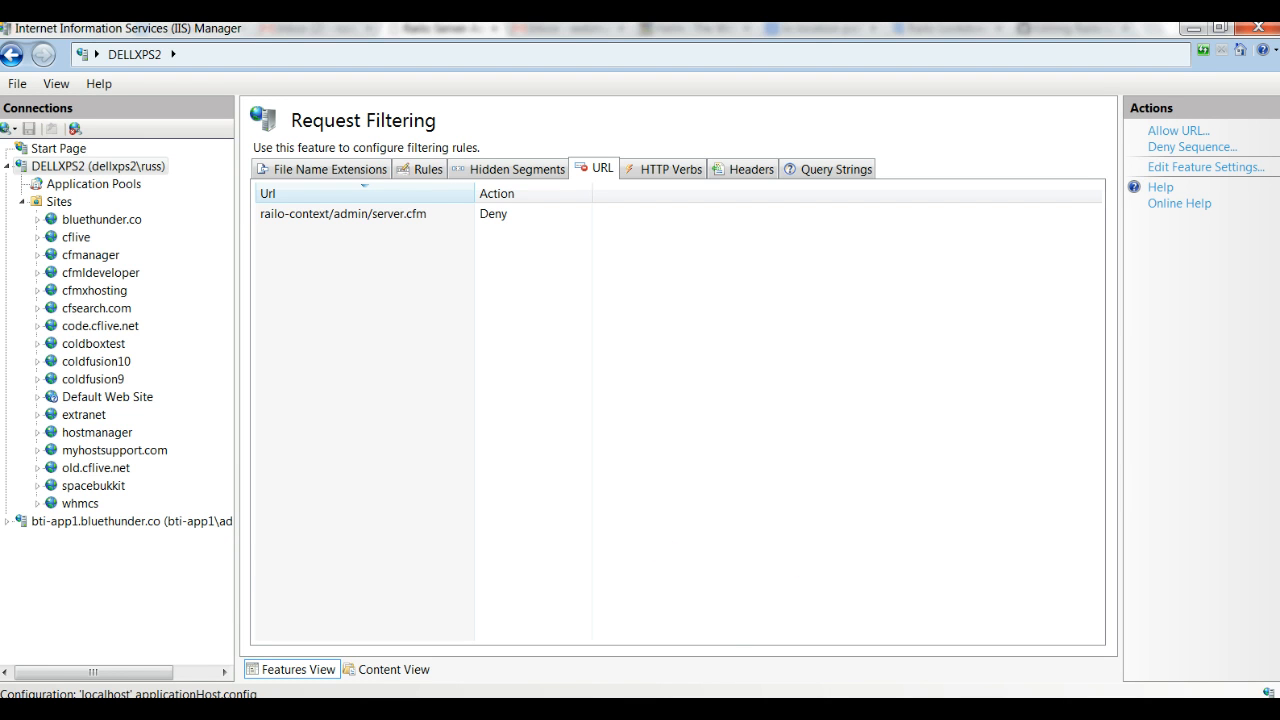
# Step: Switch to Sublime Text and examine the railo-context location block in web.config, including its ipSecurity, clear and allowed IP address lines
pyautogui.click(814, 710)
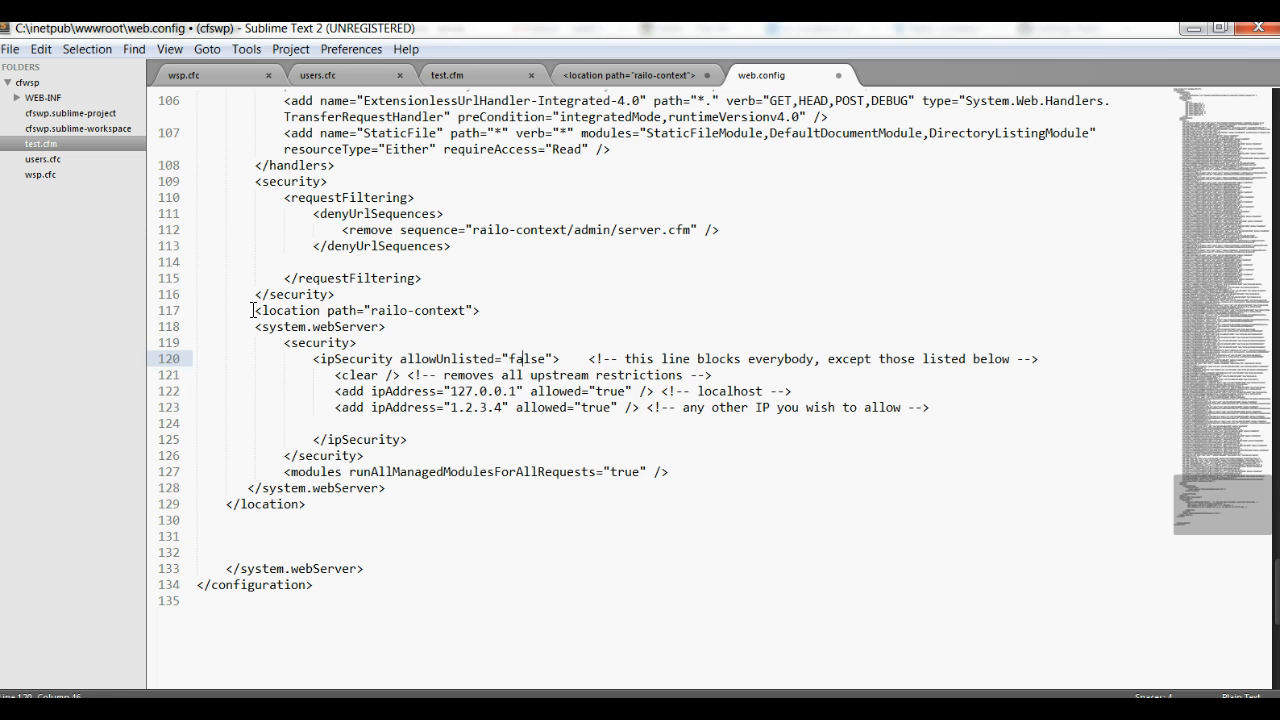
pyautogui.moveTo(253, 310); pyautogui.dragTo(324, 506)
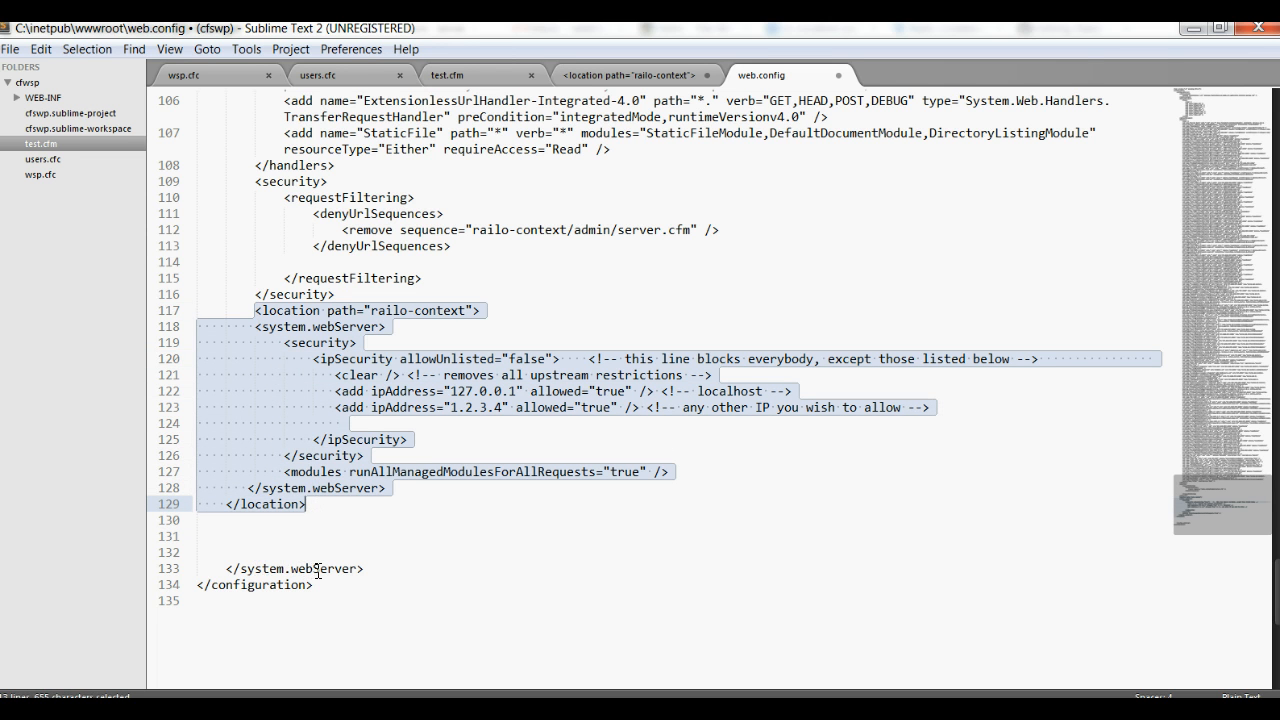
pyautogui.click(393, 312)
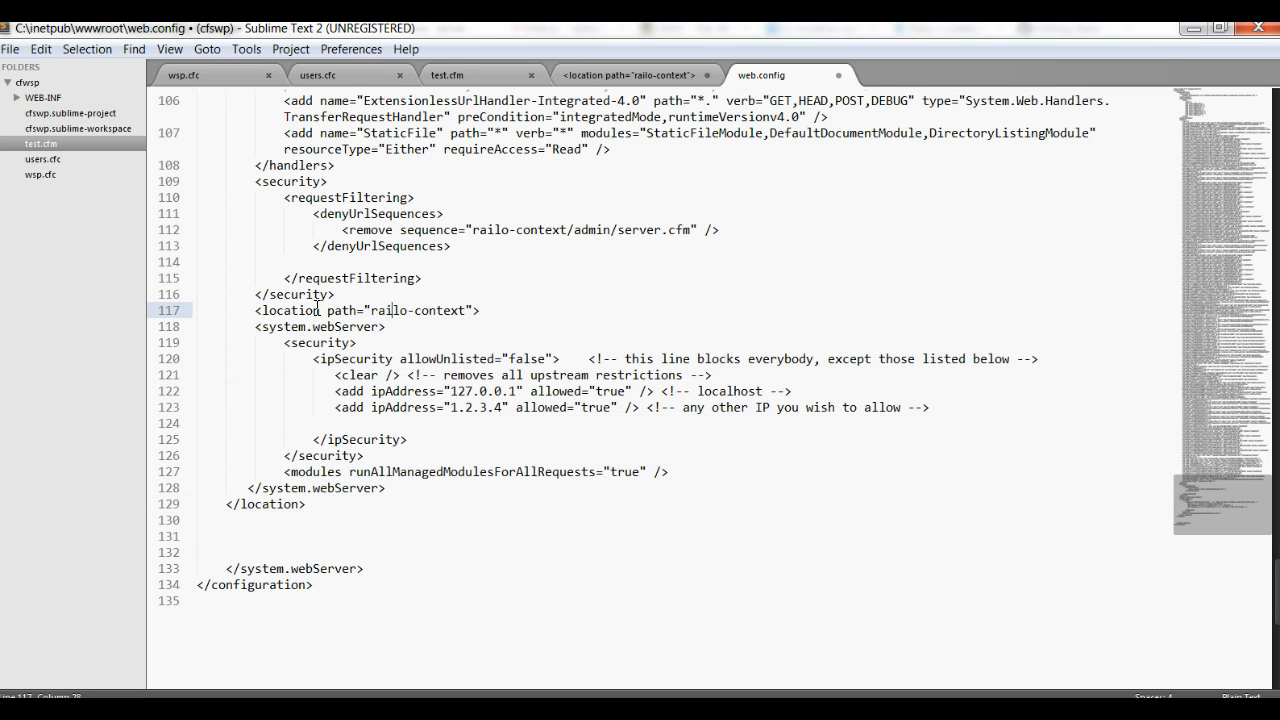
pyautogui.click(467, 311)
pyautogui.click(320, 344)
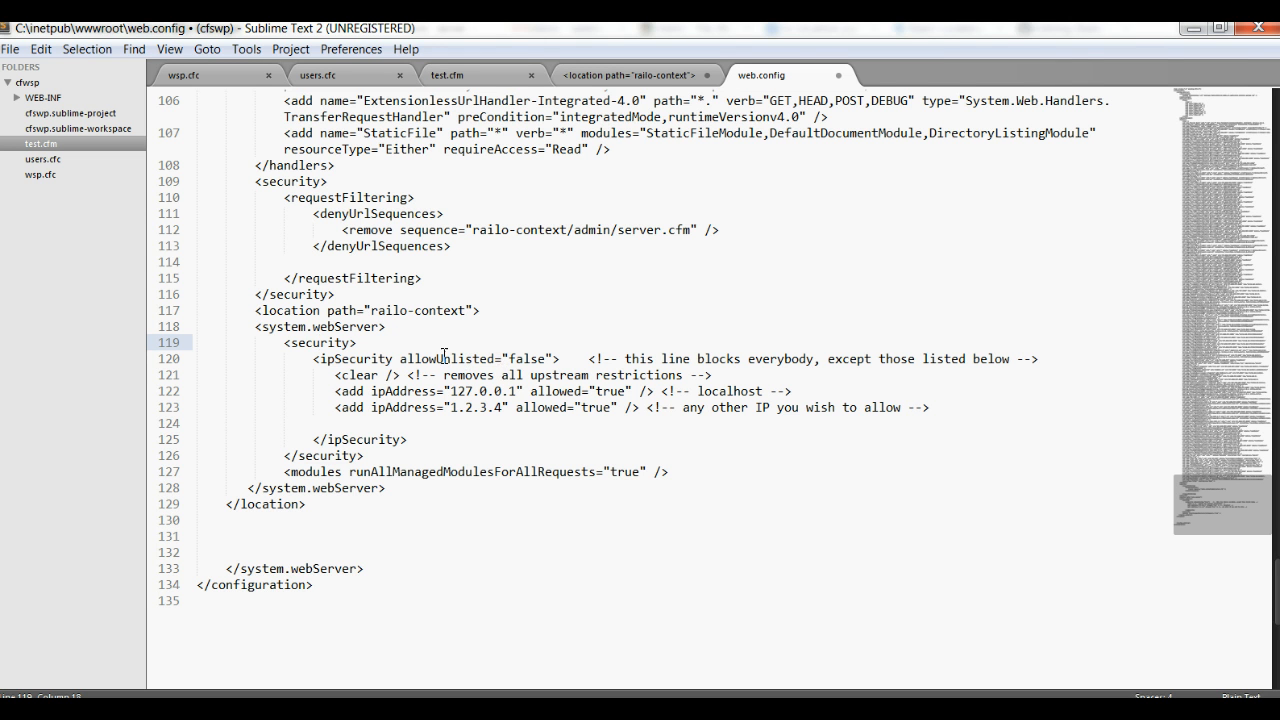
pyautogui.moveTo(335, 371); pyautogui.dragTo(401, 376)
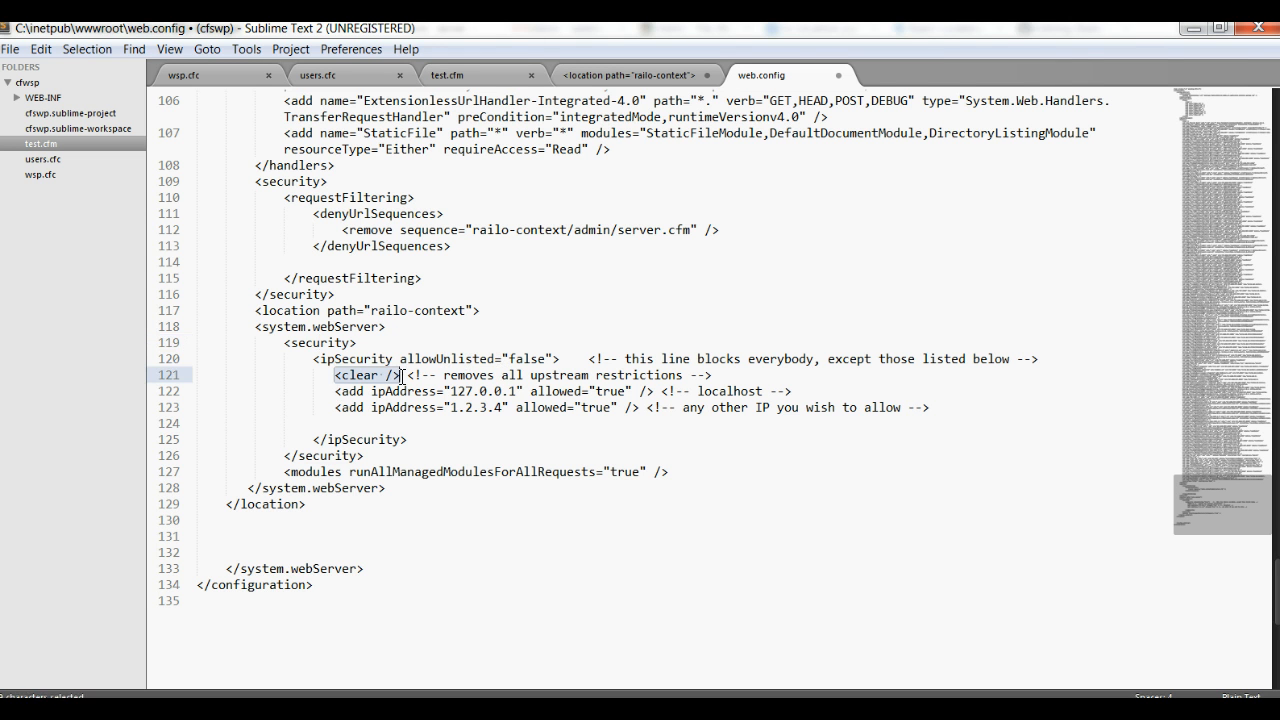
pyautogui.click(626, 375)
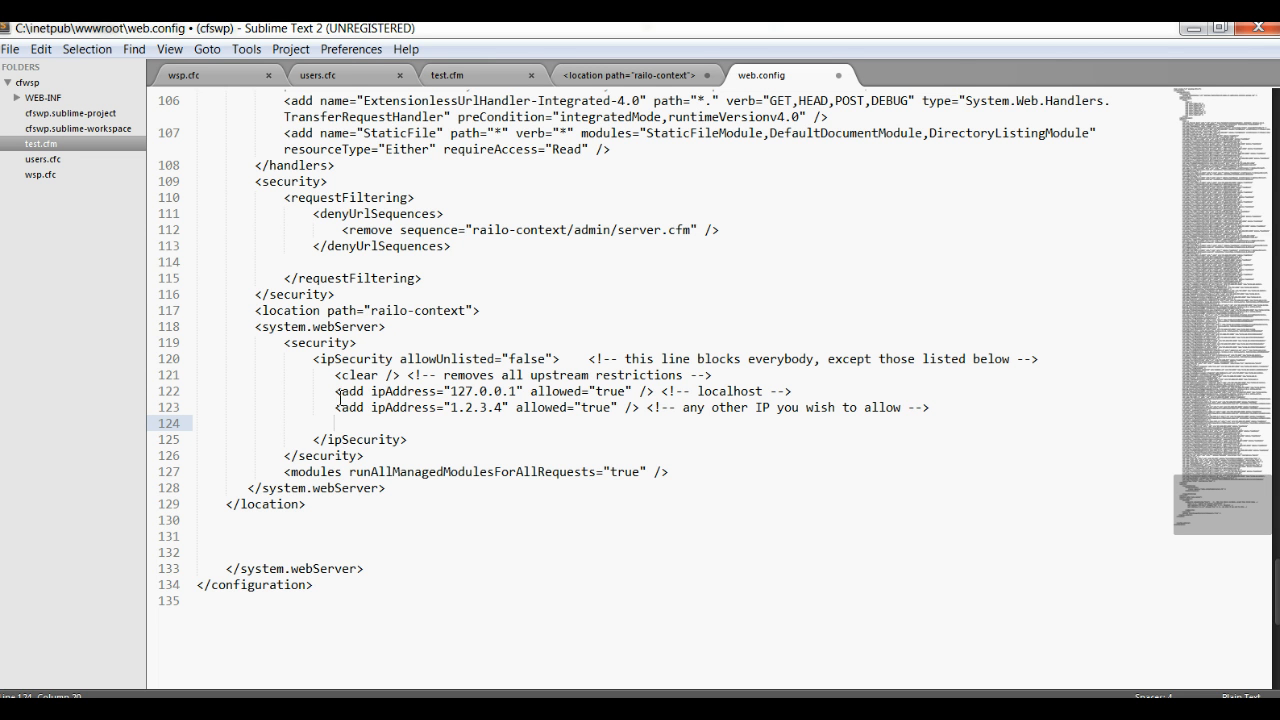
pyautogui.moveTo(336, 391); pyautogui.dragTo(785, 397)
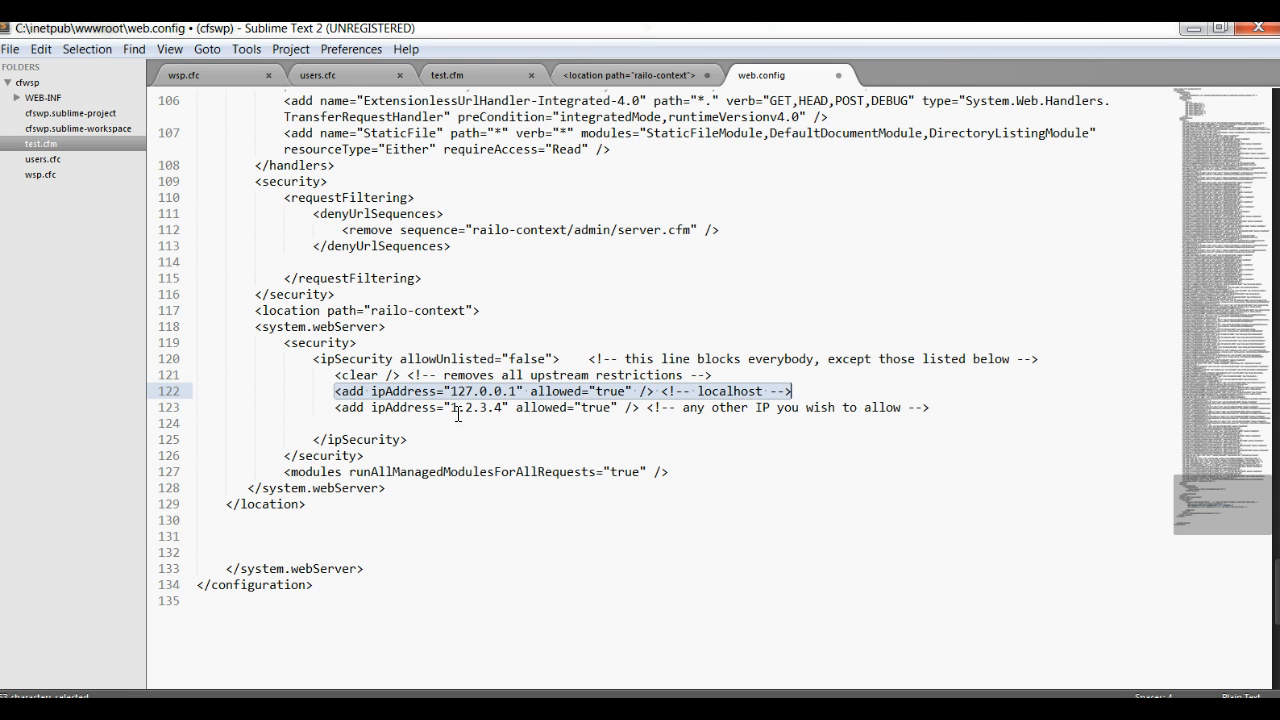
pyautogui.click(413, 423)
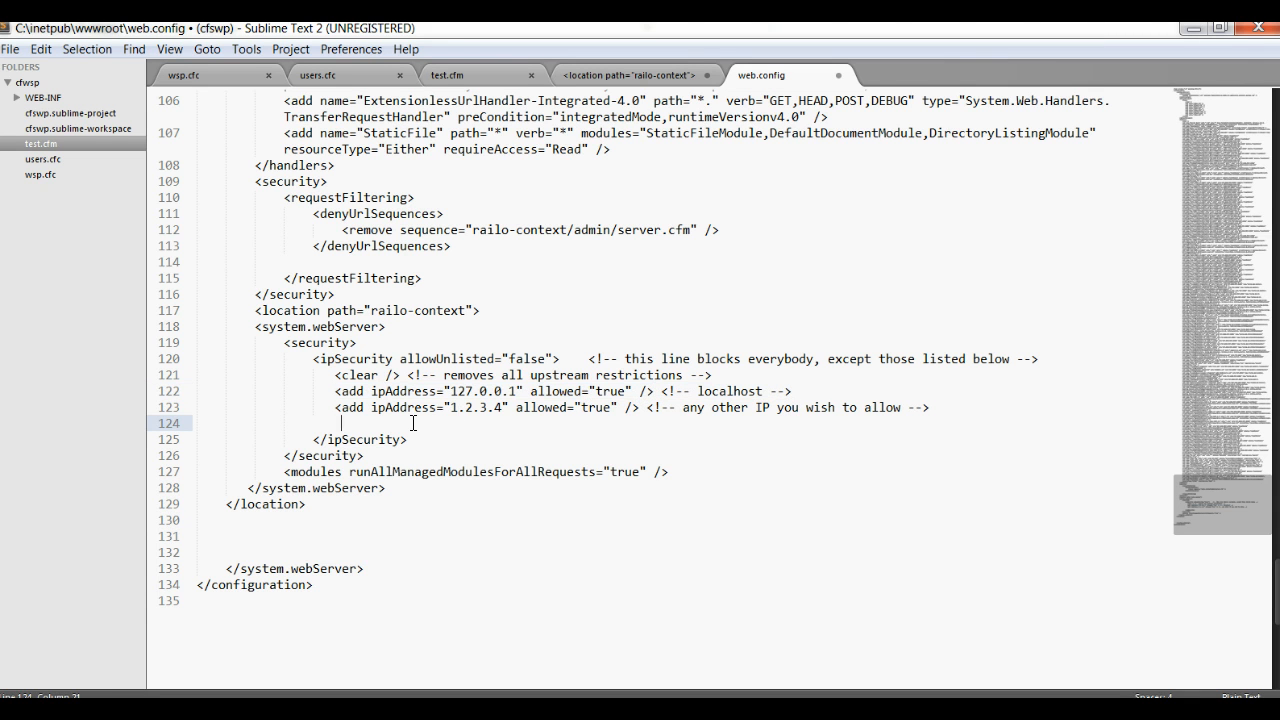